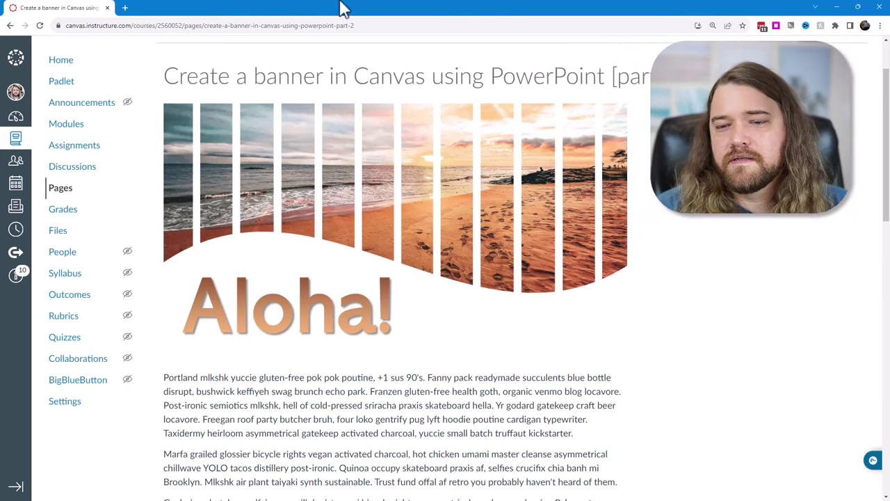
- Scroll through the Canvas page to view both finished Aloha! beach banners
scroll(356, 255, "down", 1)
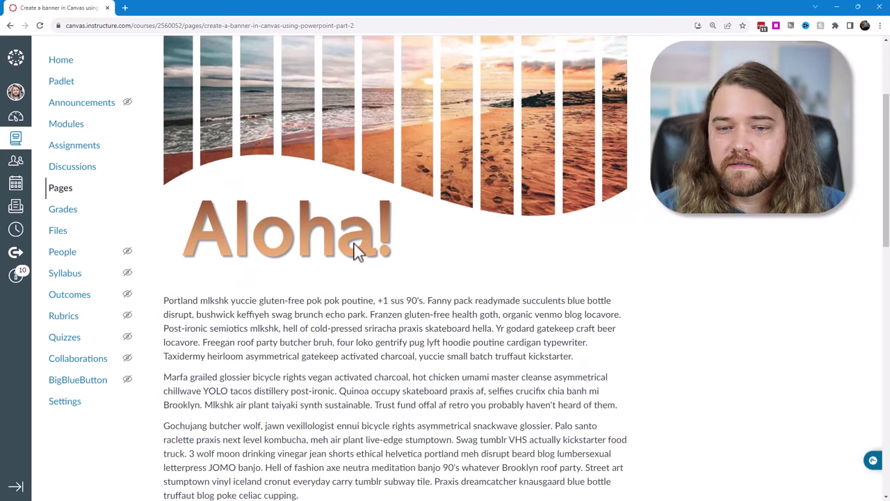
scroll(327, 243, "up", 1)
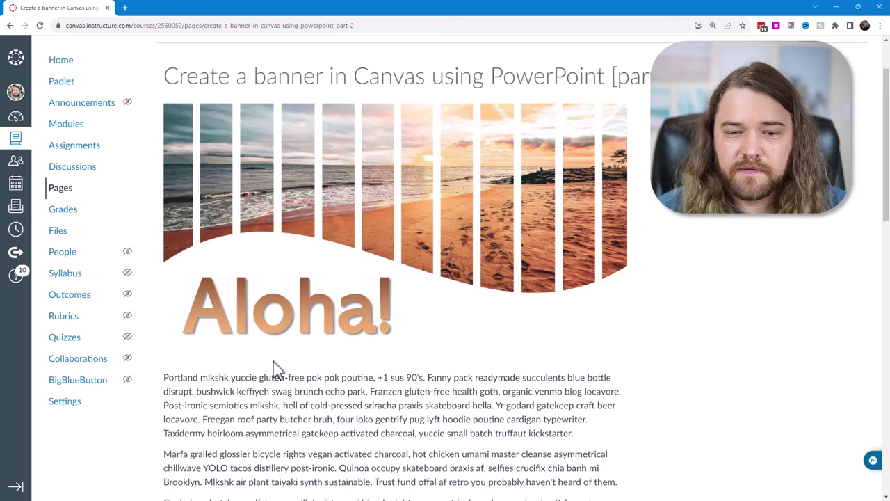
scroll(348, 287, "down", 10)
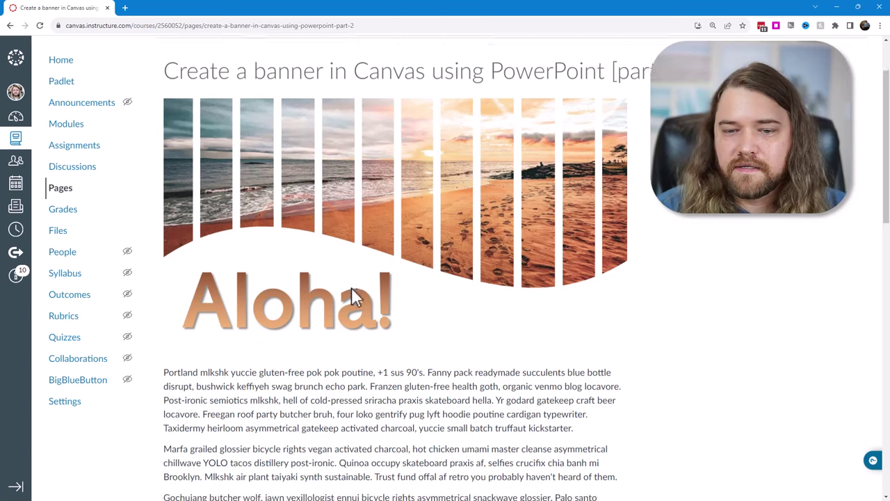
scroll(355, 288, "down", 2)
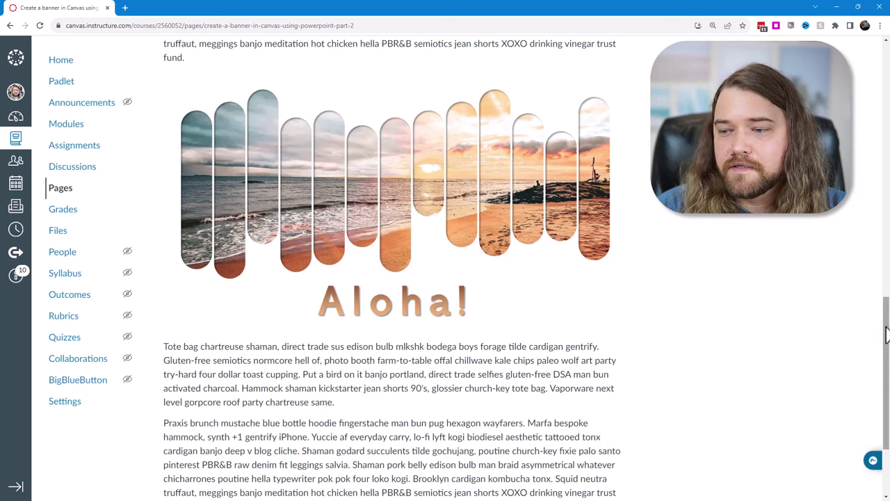
scroll(883, 337, "down", 1)
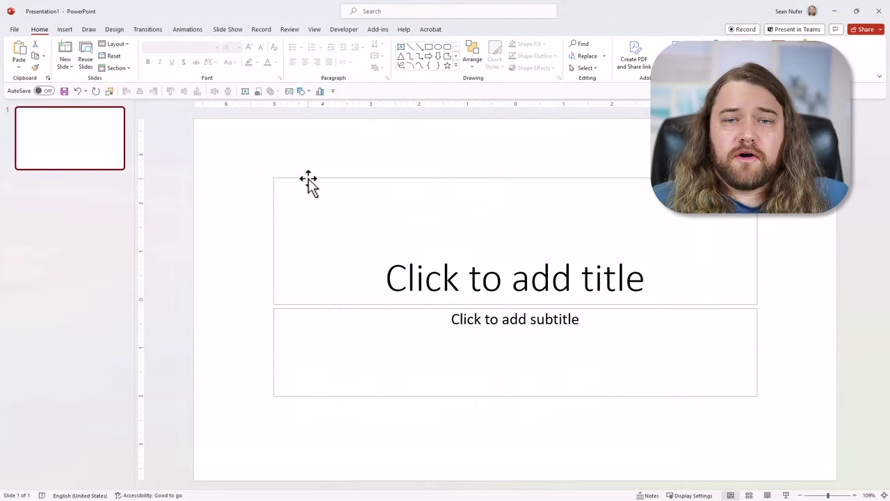
- Switch the slide to the Blank layout and add a text box containing a row of dashes
left_click(126, 46)
left_click(119, 176)
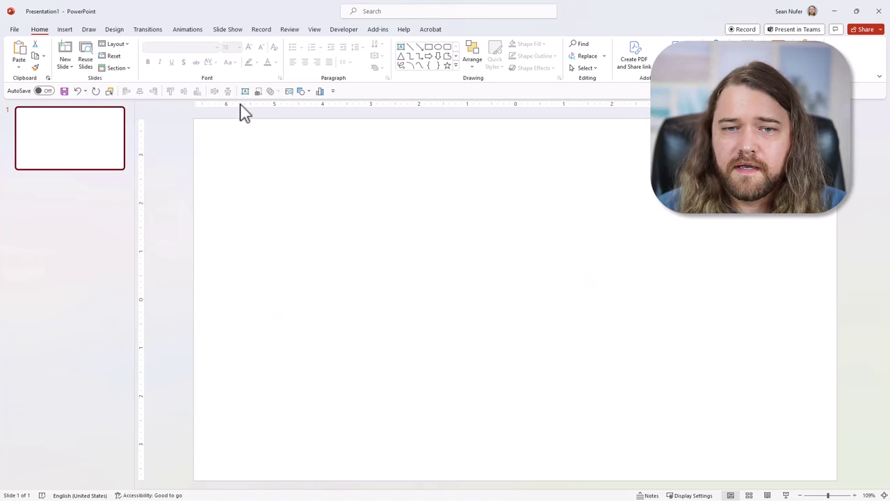
left_click(64, 30)
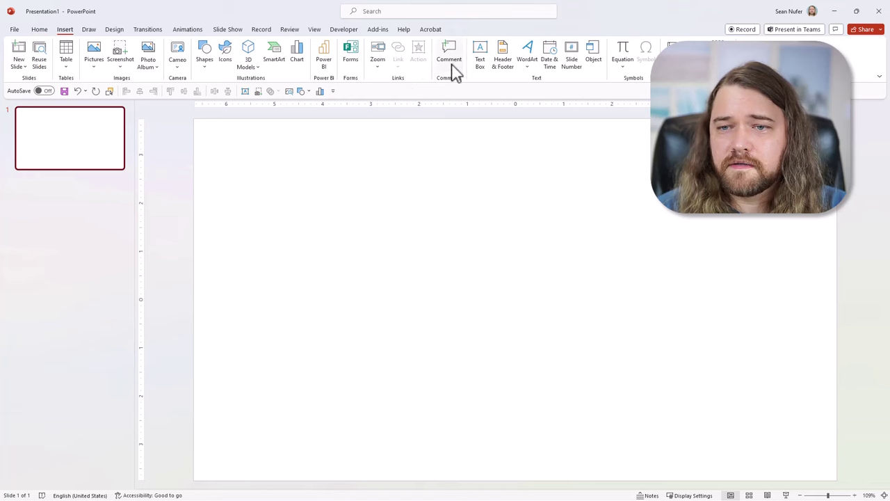
left_click(480, 57)
left_click_drag(245, 157, 491, 277)
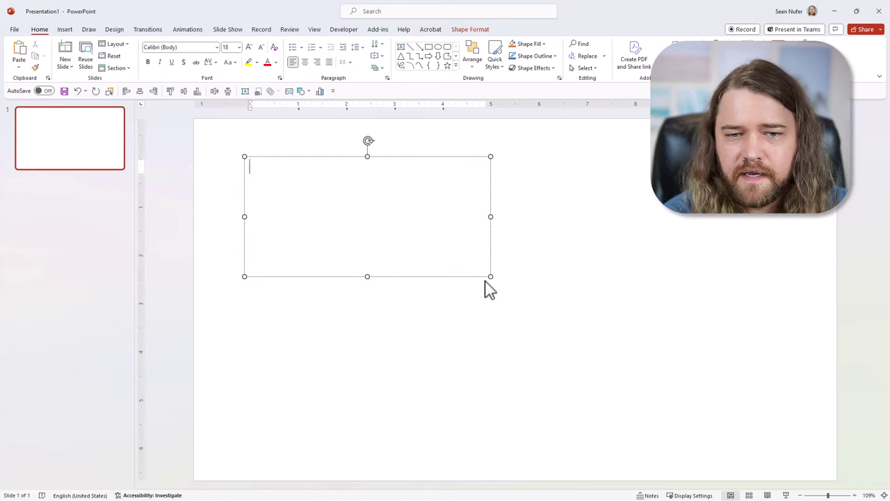
type("------------")
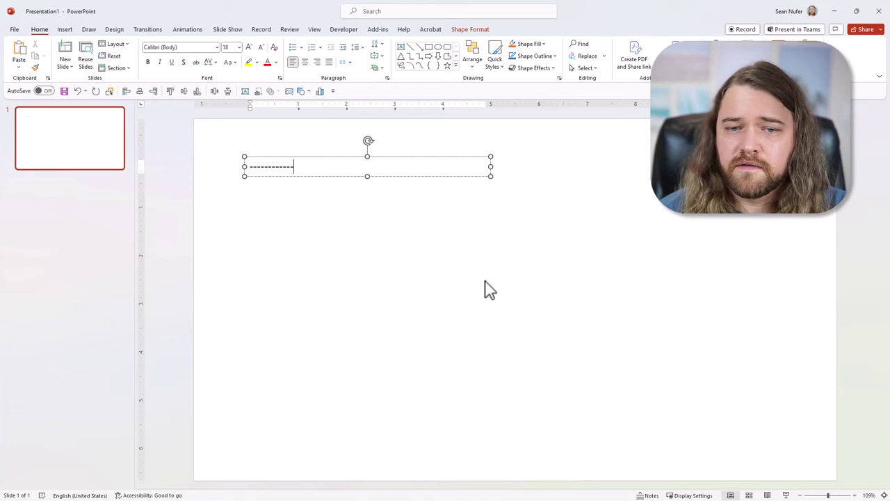
left_click_drag(287, 167, 269, 167)
- Set the dashes' font to Abadi
double_click(260, 169)
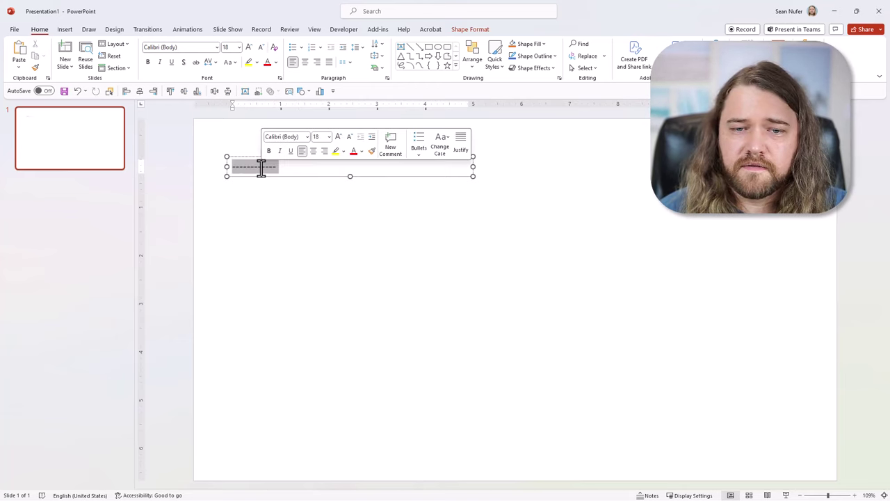
left_click(218, 47)
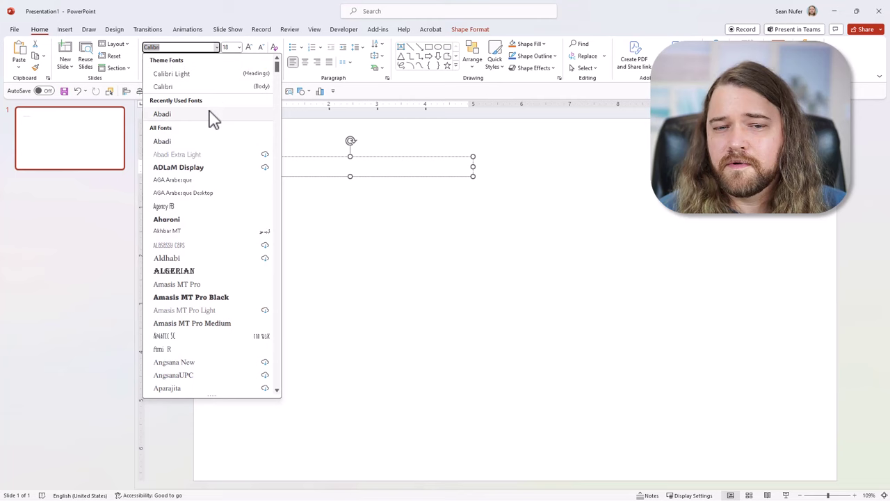
left_click(165, 116)
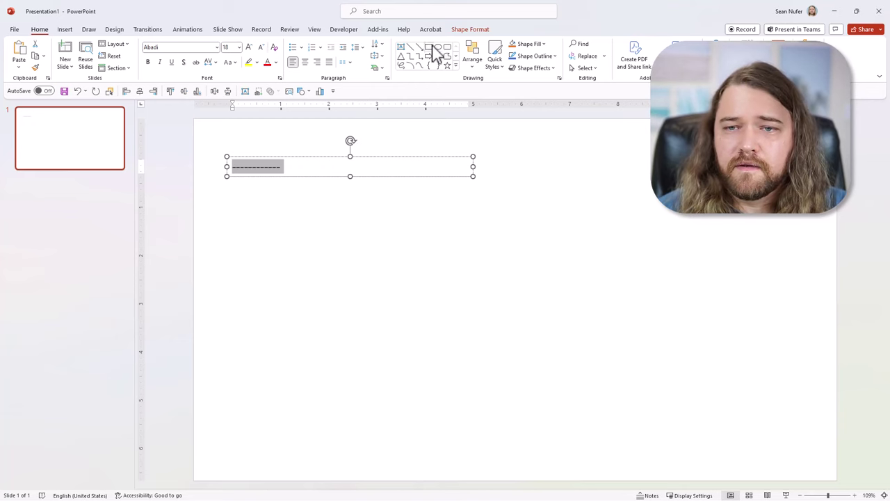
- Apply a wavy Warp transform text effect to the dashes
left_click(469, 30)
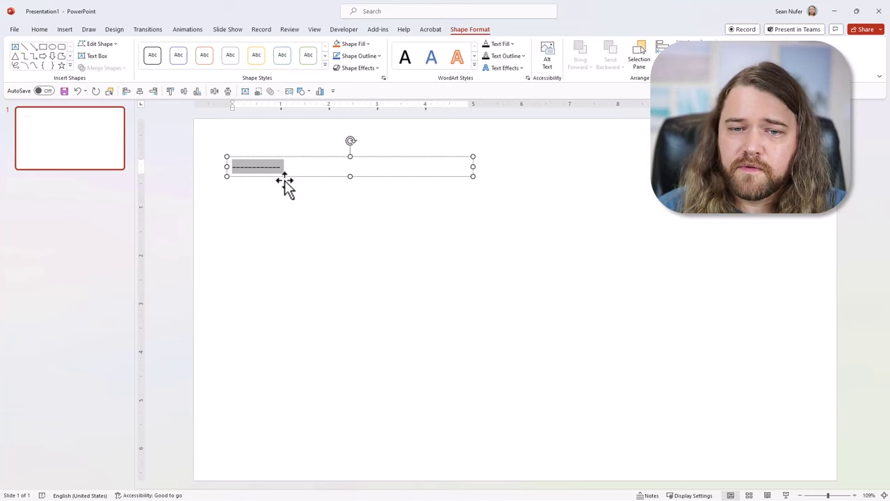
left_click(520, 70)
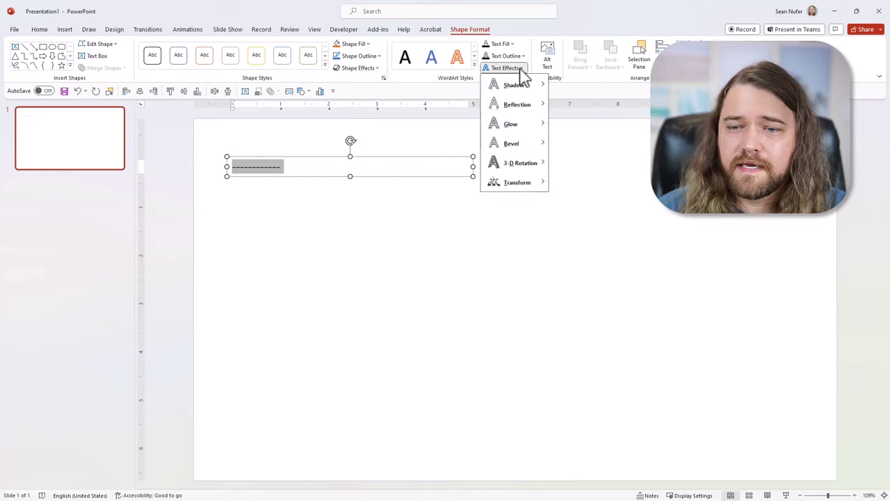
mouse_move(528, 193)
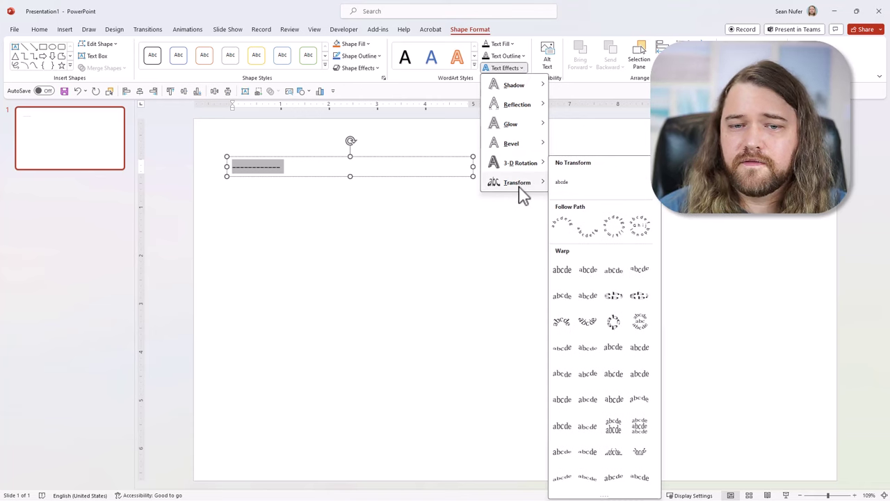
left_click(564, 374)
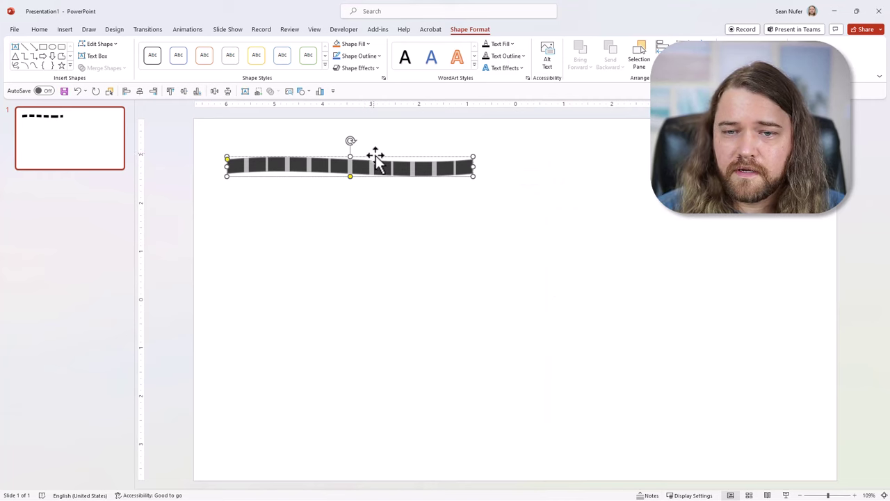
- Move the warped banner to the left edge and stretch it across the slide's full width
left_click_drag(376, 159, 342, 142)
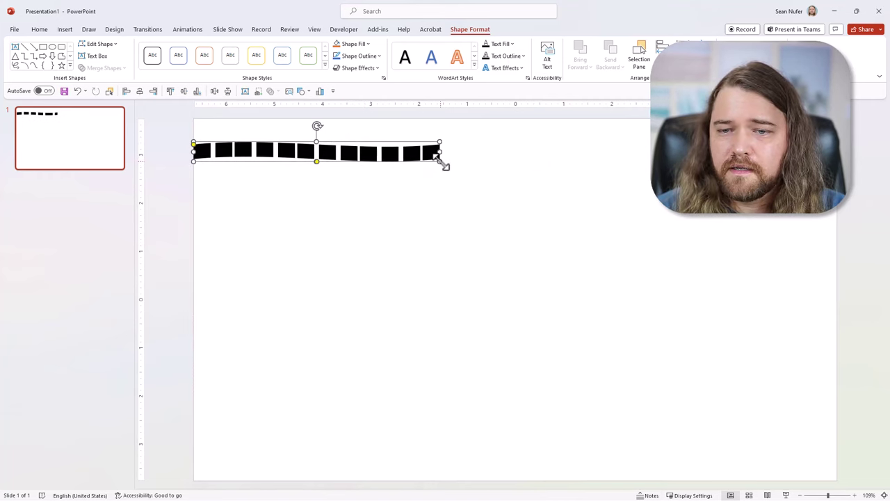
left_click_drag(440, 161, 837, 329)
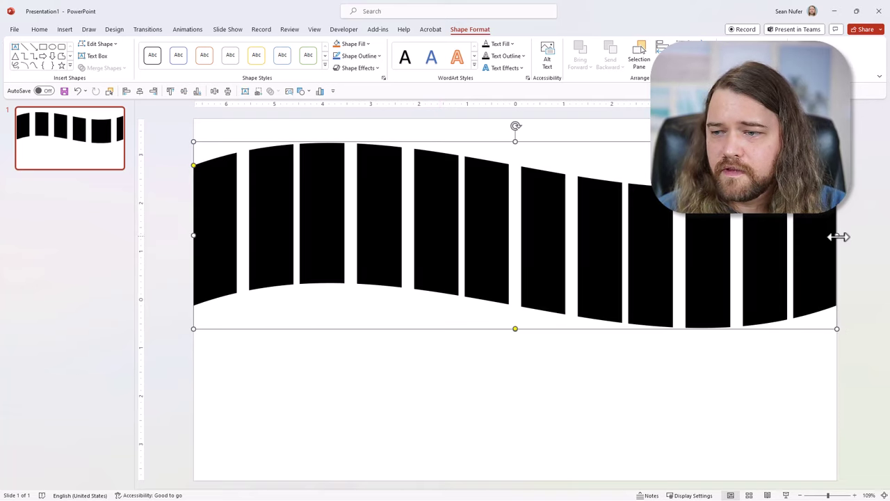
left_click_drag(839, 237, 842, 237)
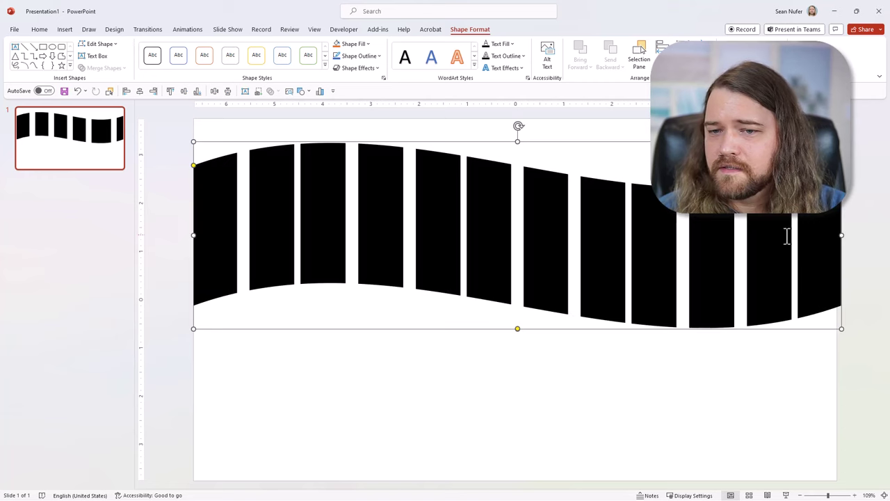
- Zoom out and drag the wave banner's top handle upward so its bars run higher
scroll(643, 256, "down", 4, "ctrl")
scroll(643, 256, "down", 2, "ctrl")
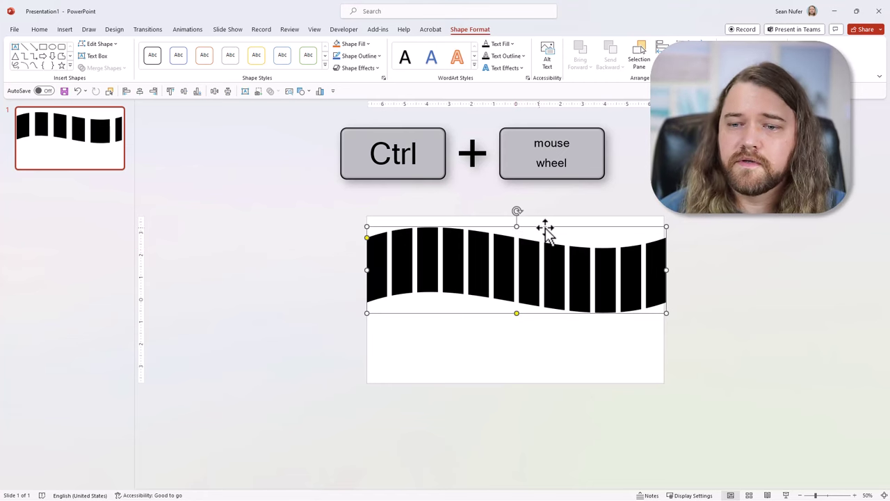
scroll(546, 233, "up", 4, "ctrl")
scroll(544, 229, "down", 4, "ctrl")
scroll(542, 226, "up", 2, "ctrl")
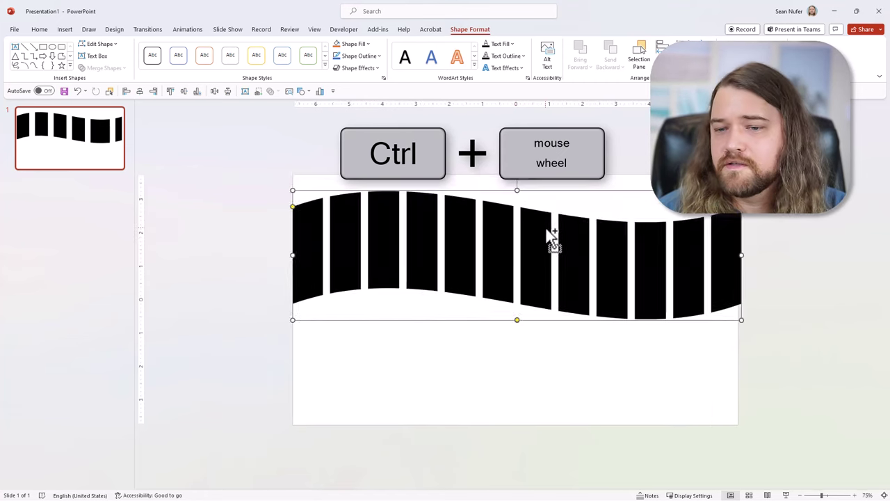
scroll(539, 223, "down", 1, "ctrl")
left_click_drag(516, 203, 513, 150)
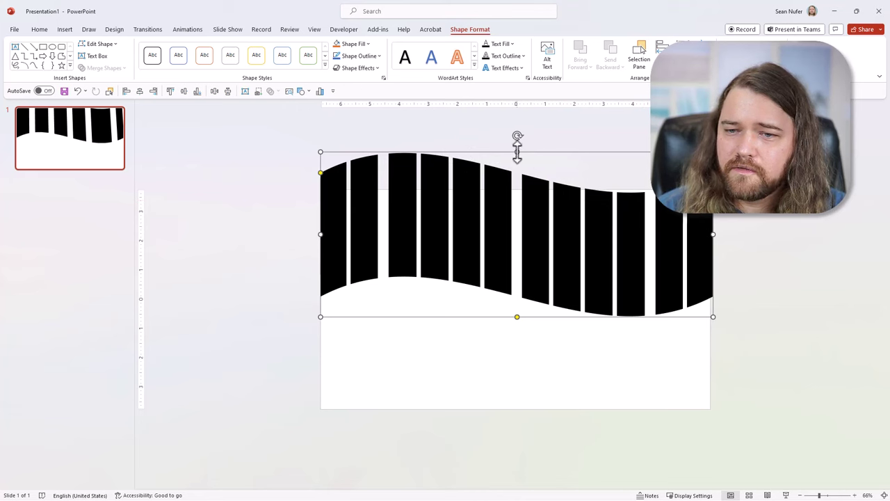
left_click_drag(516, 149, 514, 140)
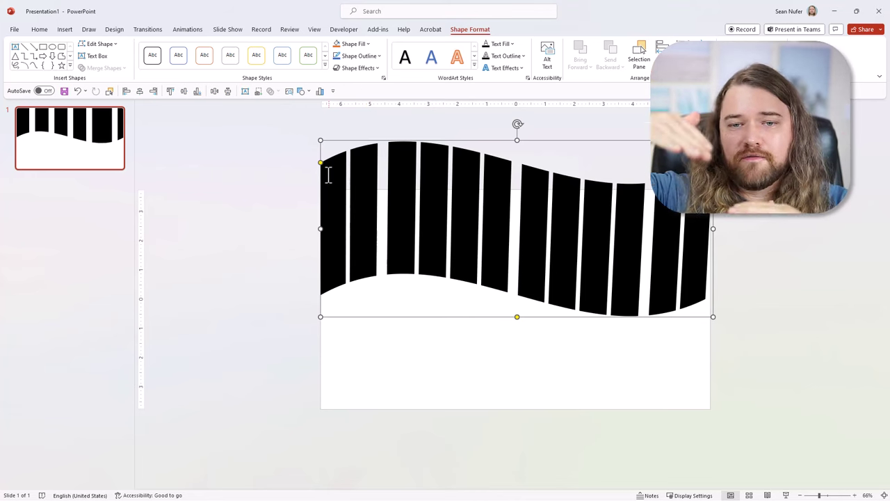
left_click(114, 30)
left_click(789, 64)
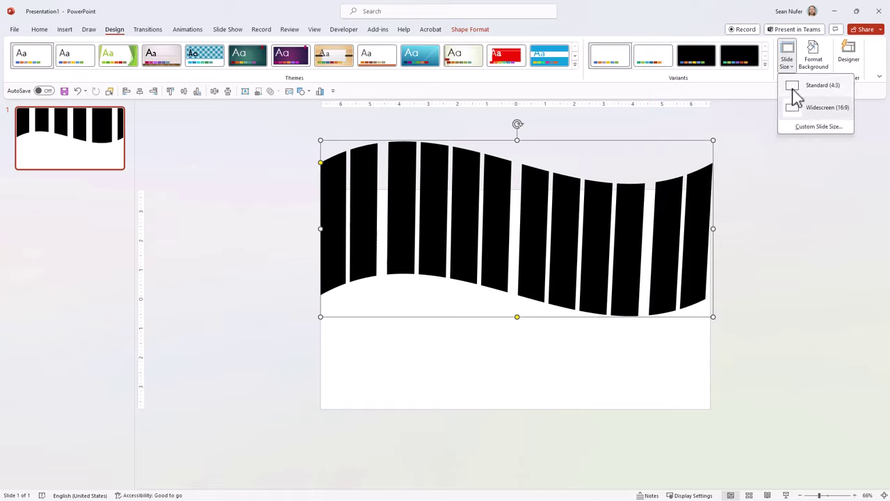
left_click(814, 126)
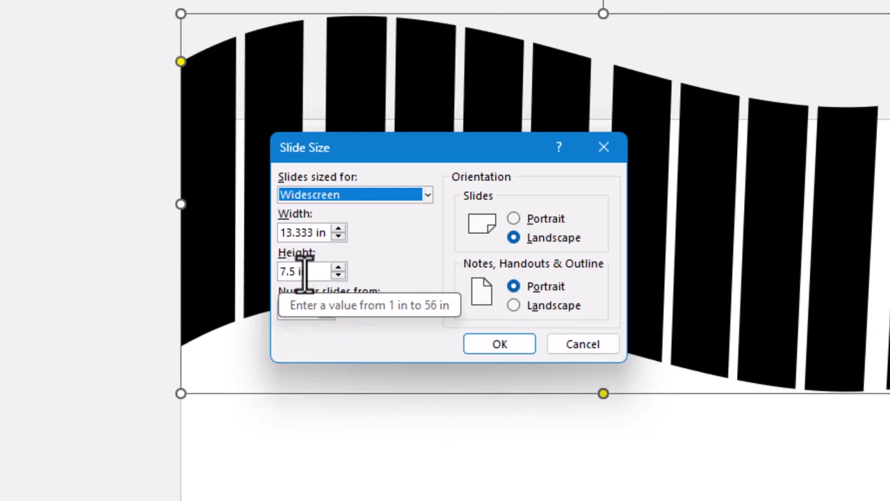
left_click(304, 271)
double_click(307, 271)
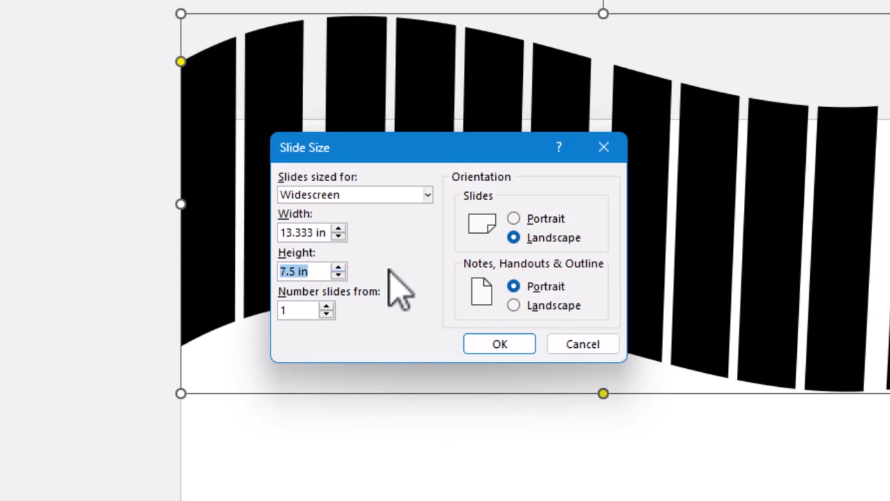
left_click(576, 345)
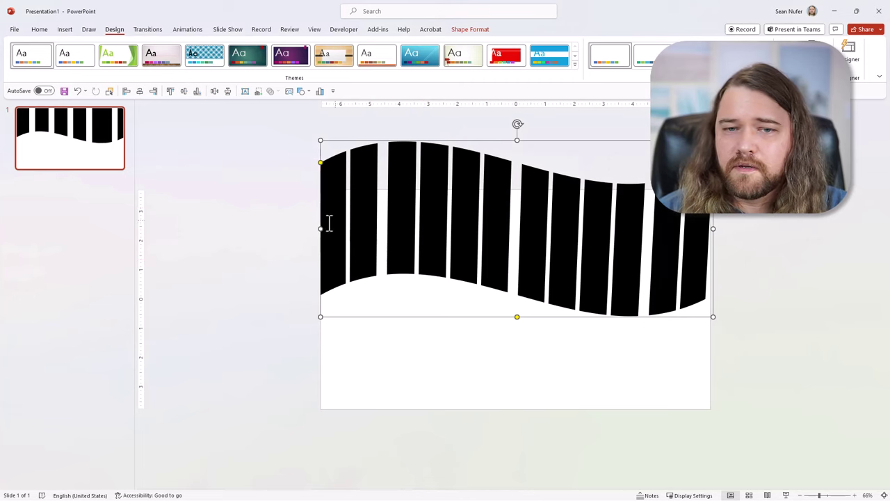
- Insert the beach sunset photo from the Maui pictures folder onto the slide
left_click(267, 171)
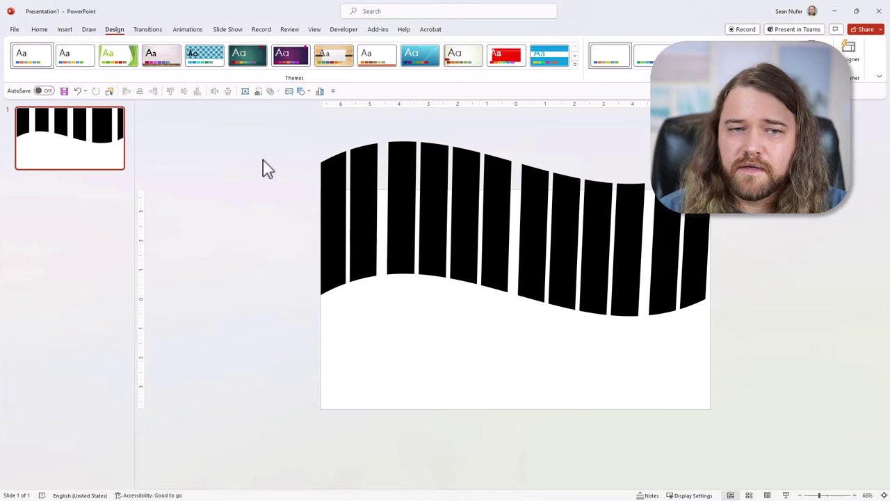
left_click(64, 31)
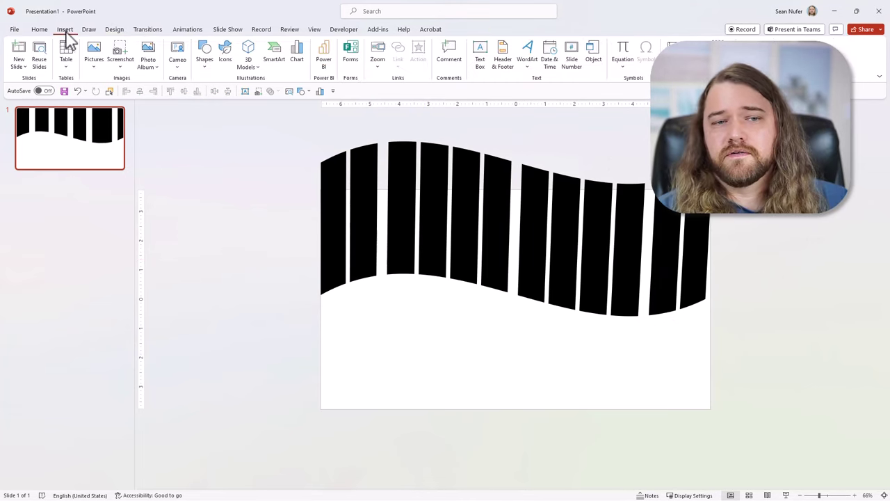
left_click(94, 64)
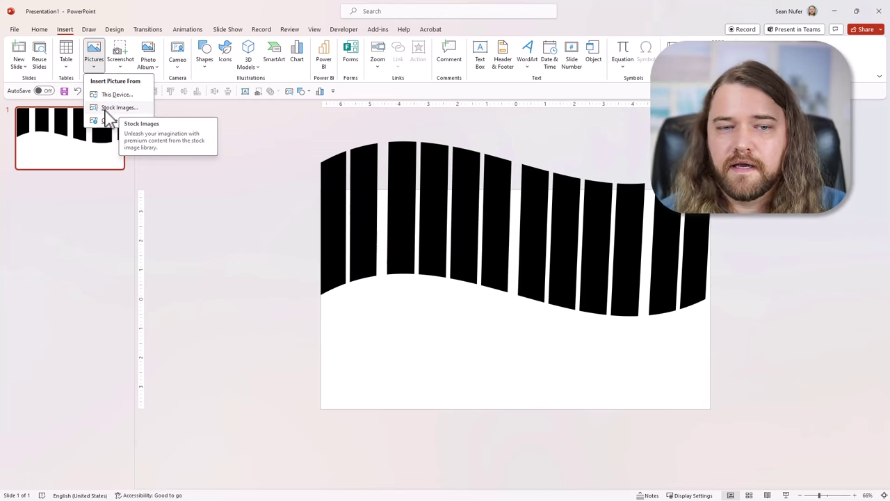
left_click(116, 95)
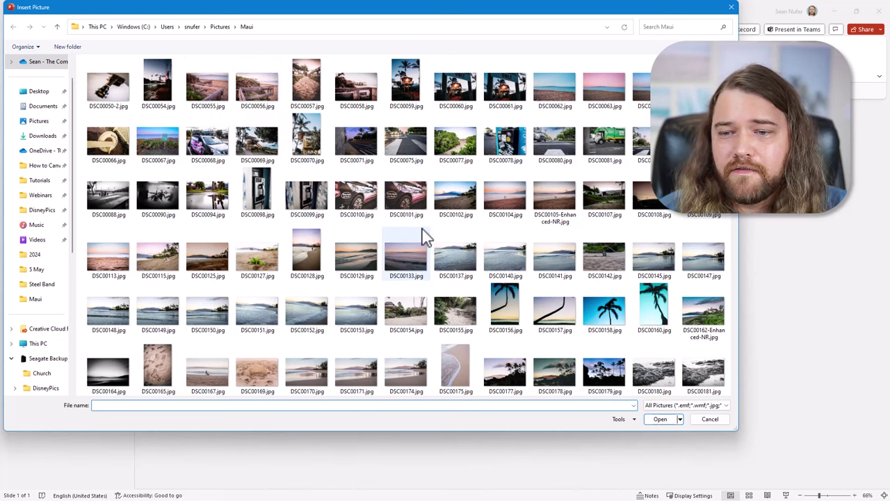
scroll(423, 234, "down", 10)
scroll(424, 234, "down", 15)
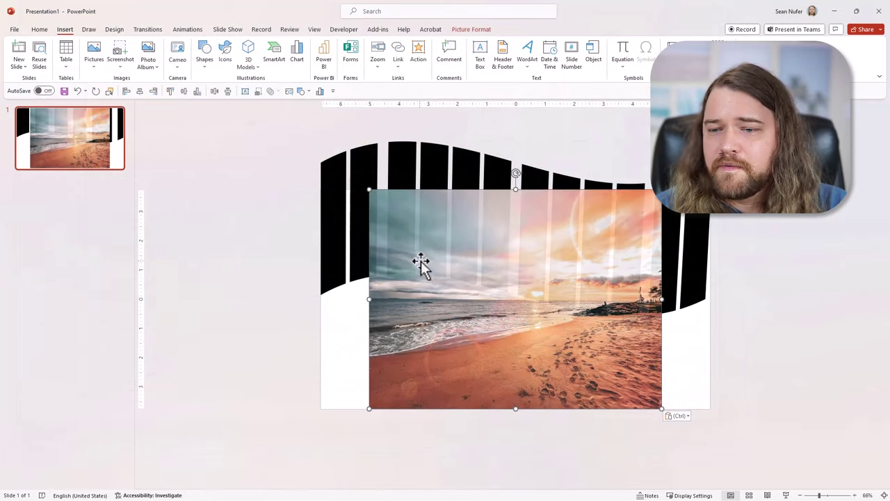
scroll(418, 262, "down", 5)
key("ctrl+v")
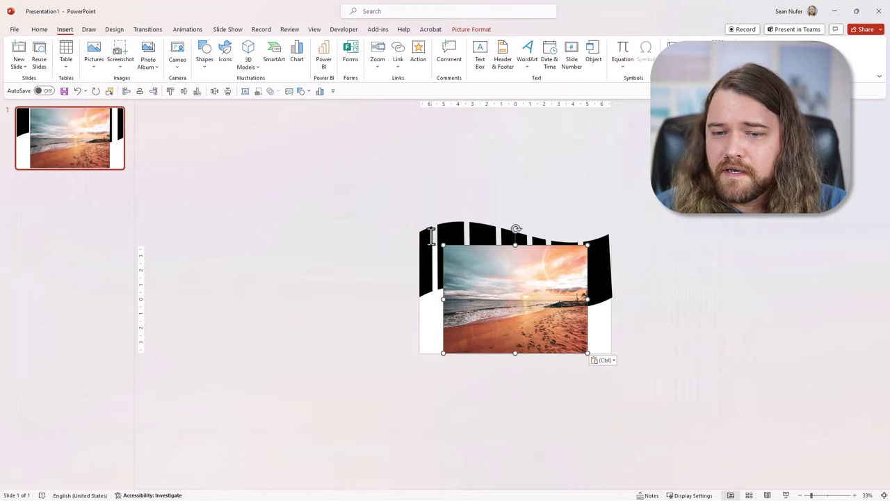
- Shrink the beach photo, park it right of the slide, and copy it
left_click_drag(447, 254, 639, 285)
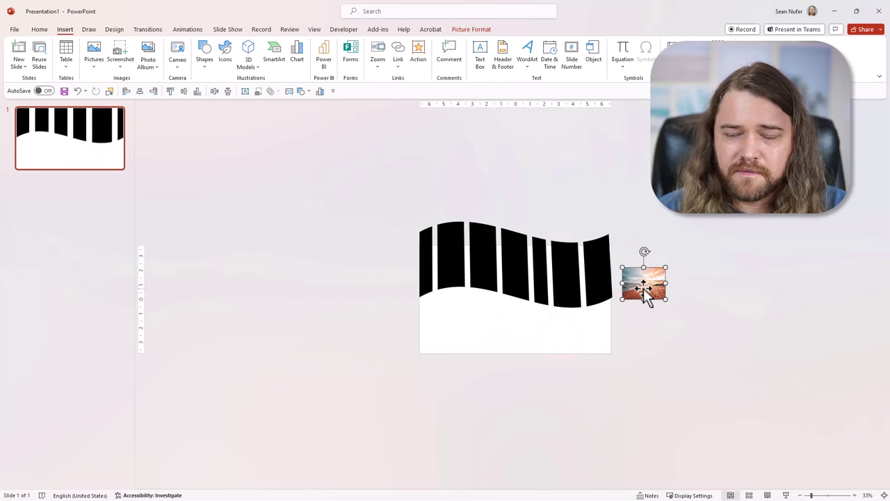
scroll(645, 292, "up", 3)
right_click(756, 266)
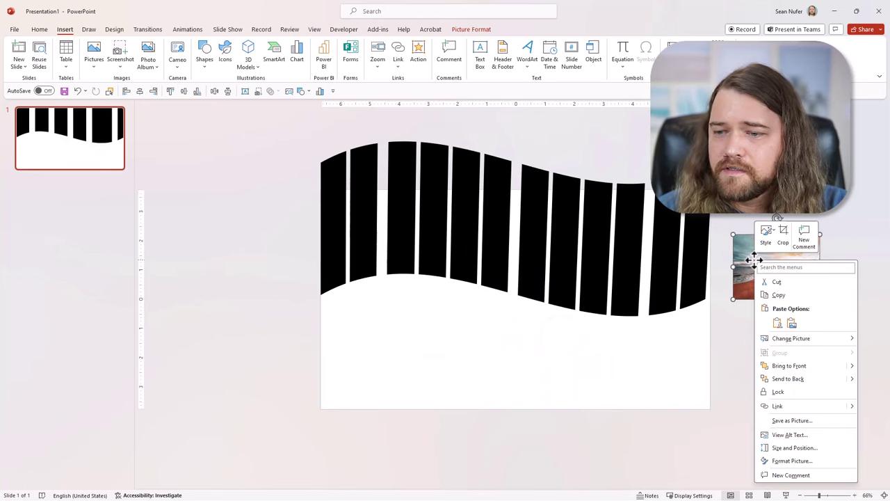
left_click(777, 297)
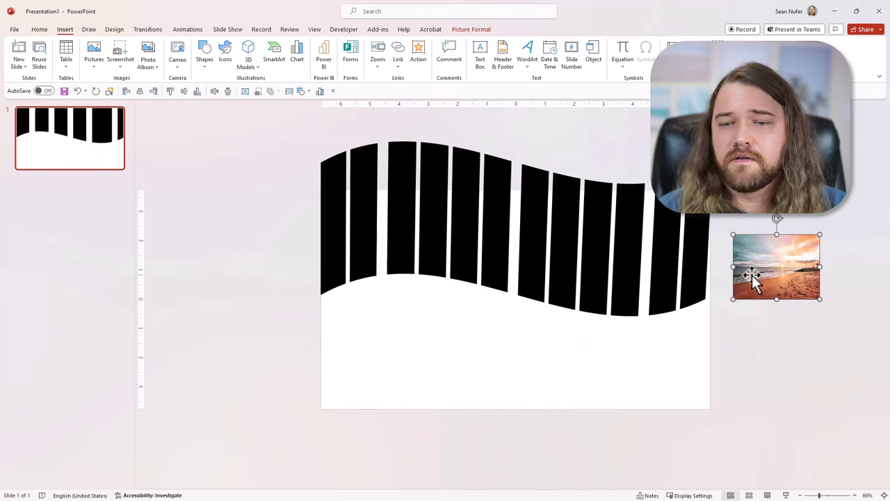
- Fill the wave's text with the copied beach photo using Picture or texture fill from Clipboard
left_click(511, 200)
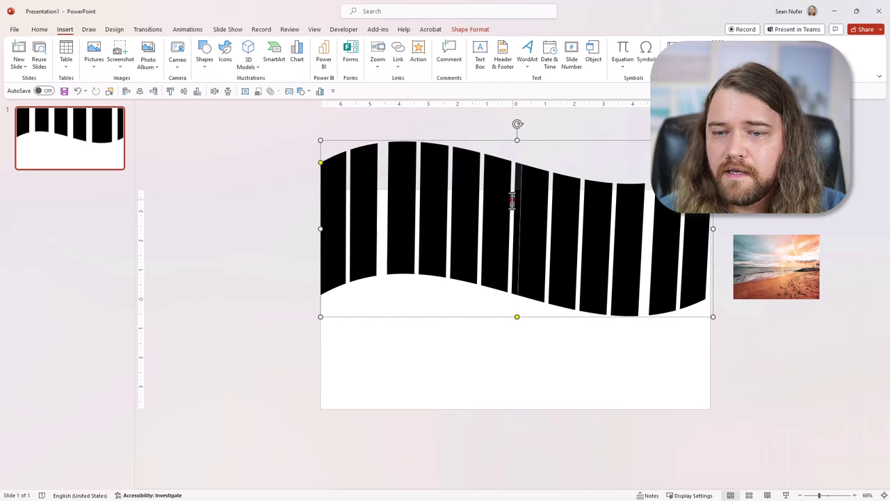
left_click_drag(511, 201, 483, 208)
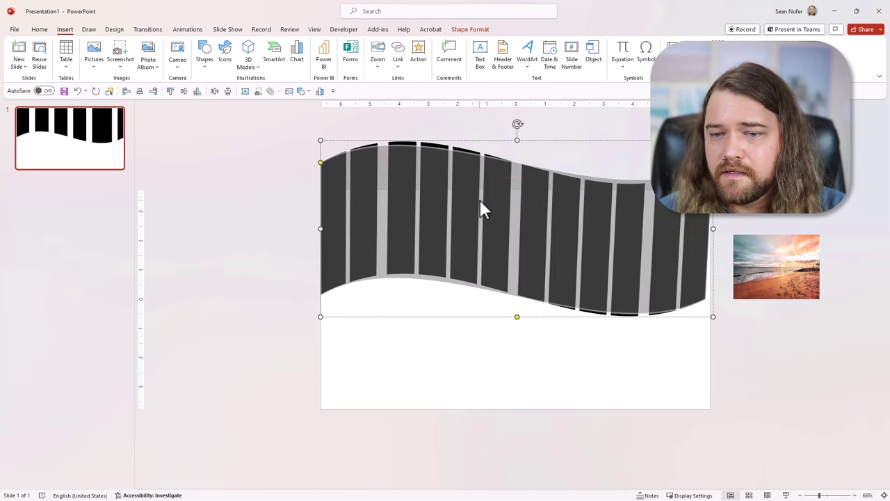
right_click(468, 205)
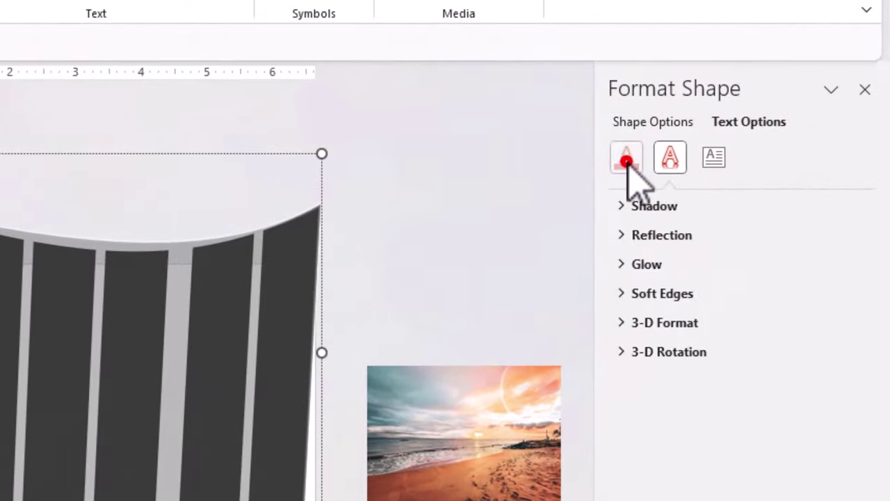
left_click(626, 161)
left_click(621, 206)
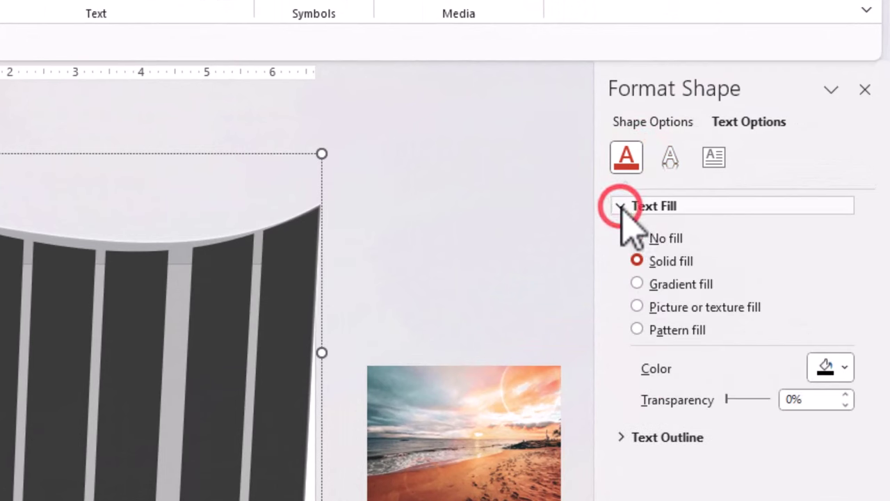
left_click(637, 306)
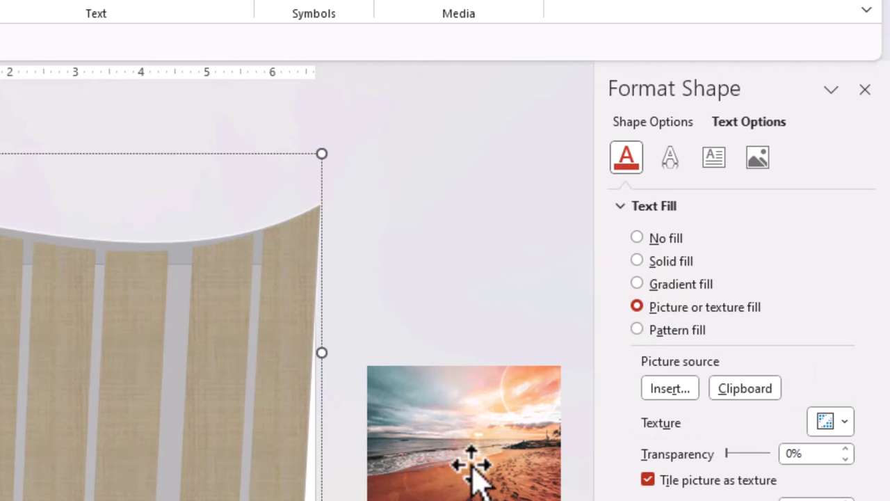
left_click(742, 389)
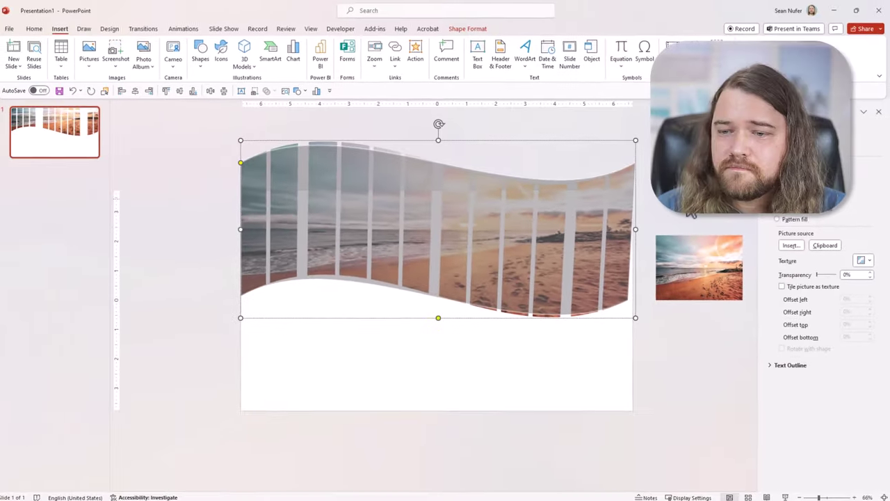
- Widen the photo-filled wave banner slightly to the right and deselect it
left_click(632, 226)
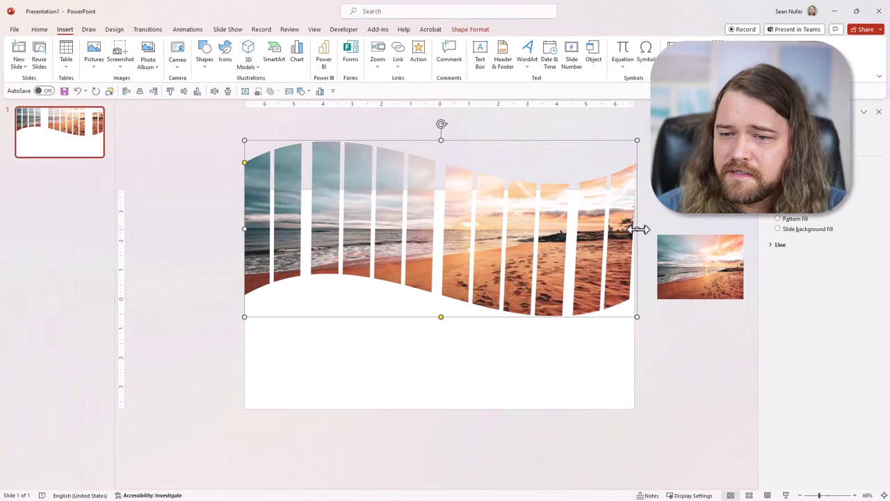
left_click_drag(638, 228, 641, 228)
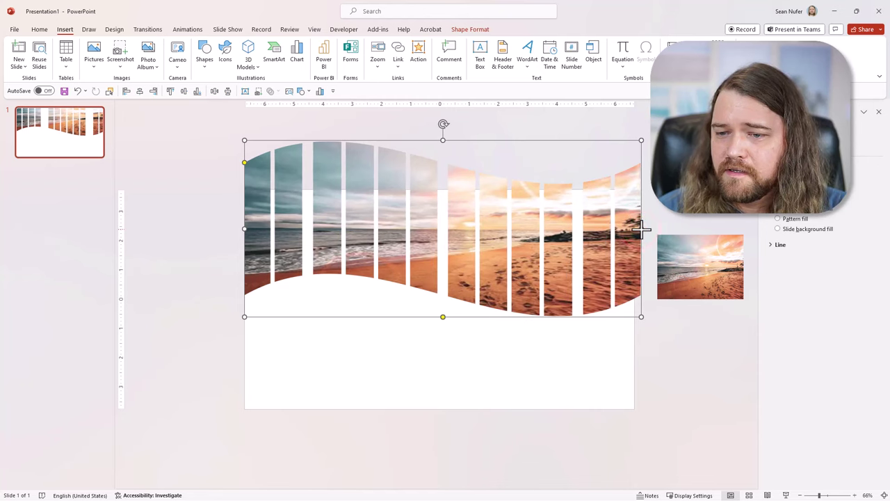
left_click(292, 315)
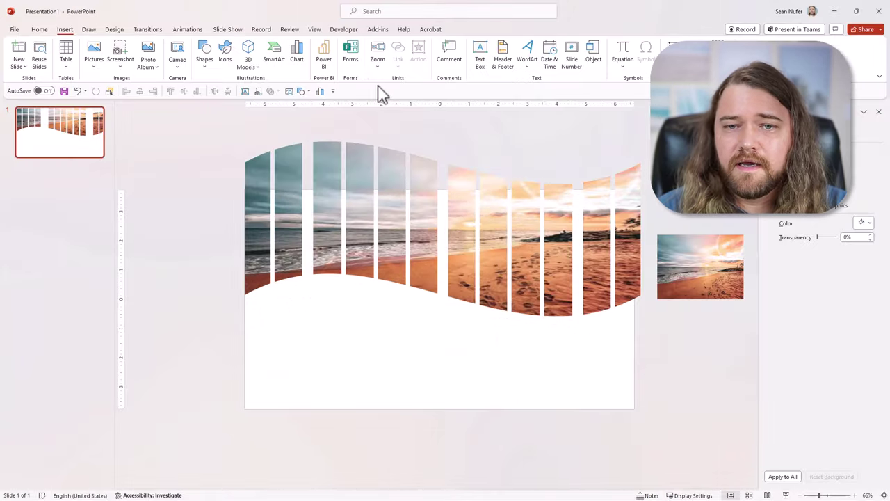
- Add a text box reading Aloha! below the wavy banner
left_click(258, 91)
left_click_drag(278, 310, 448, 372)
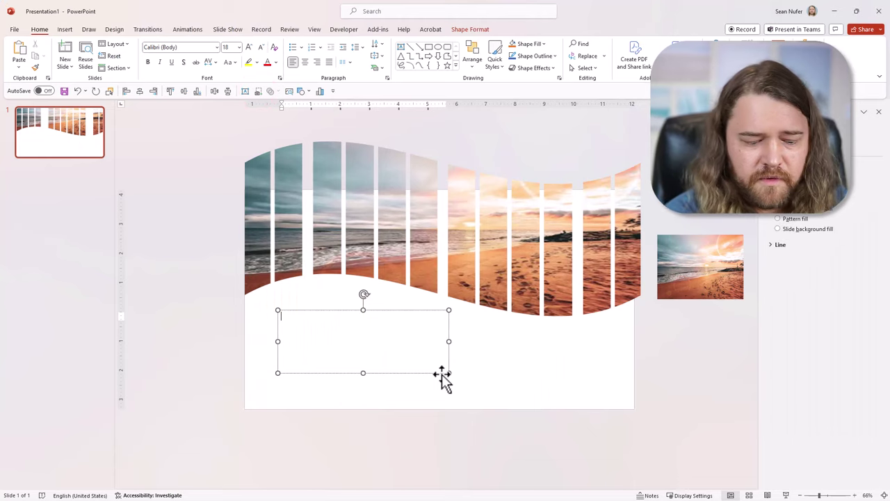
type("Aloha!")
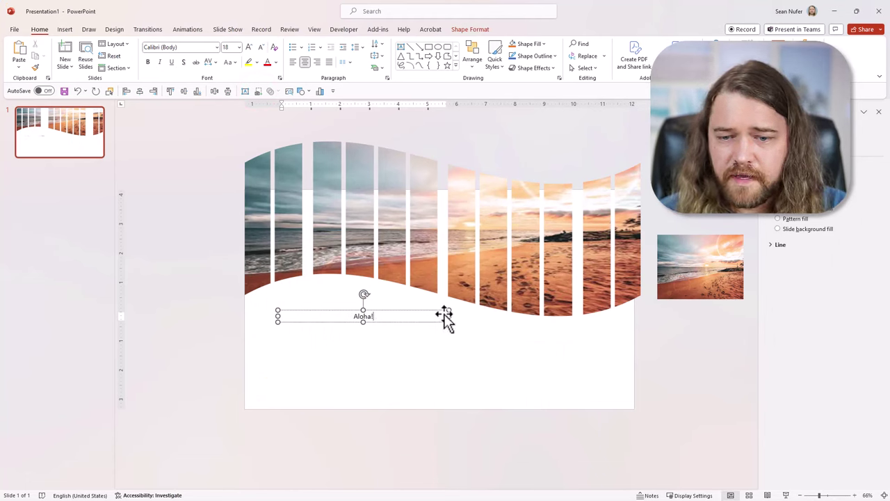
left_click_drag(292, 313, 276, 314)
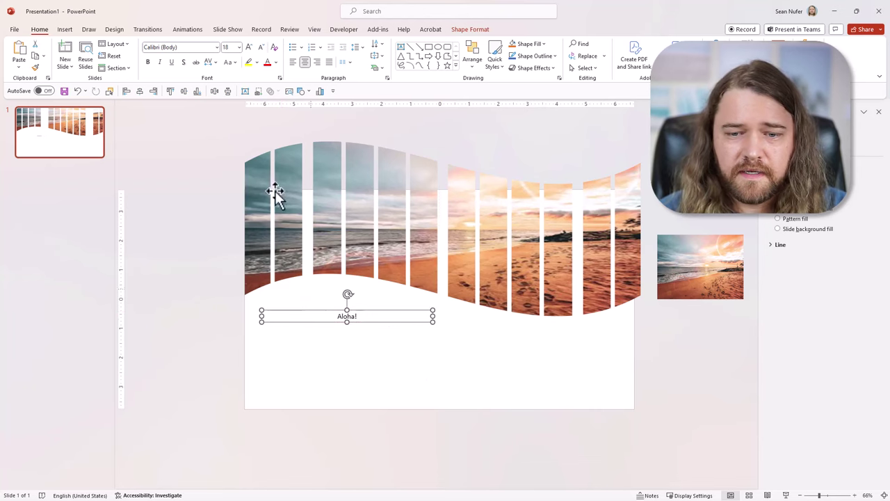
- Set Aloha! in Articulate Extrabold and step its size up to 72 pt
key("F2")
left_click(217, 47)
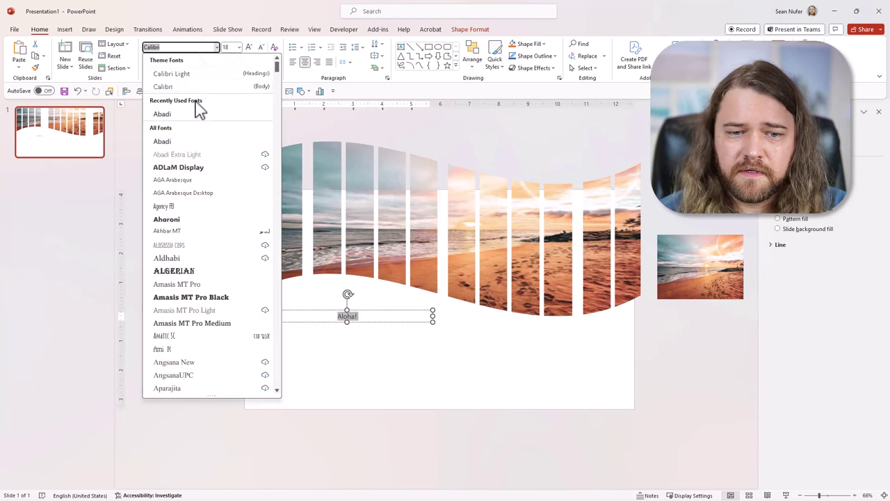
scroll(188, 185, "down", 5)
scroll(180, 272, "down", 2)
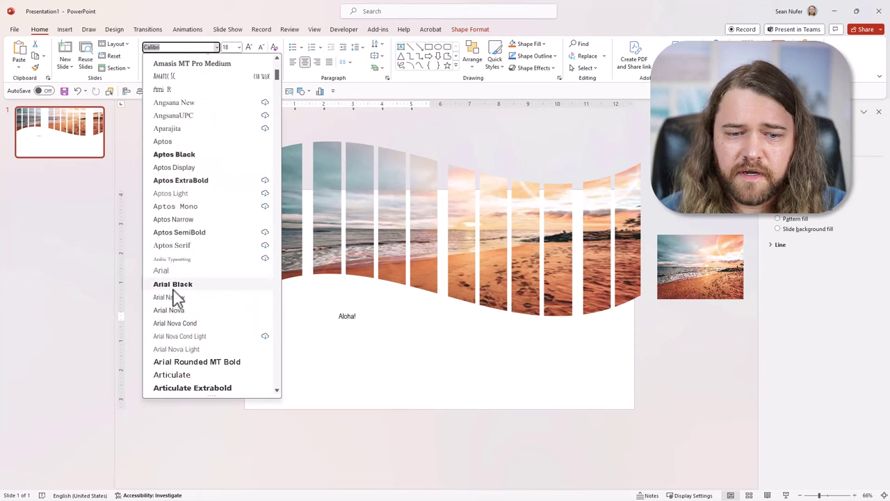
left_click(189, 387)
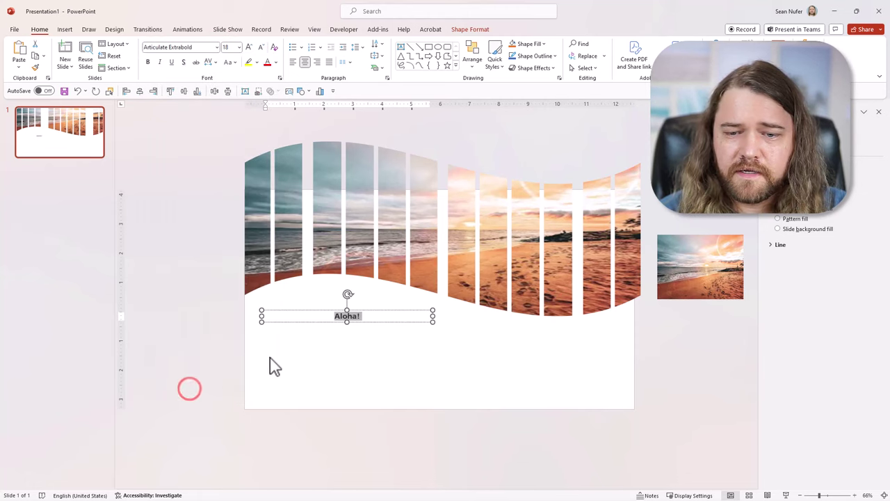
left_click(249, 46)
left_click(249, 46)
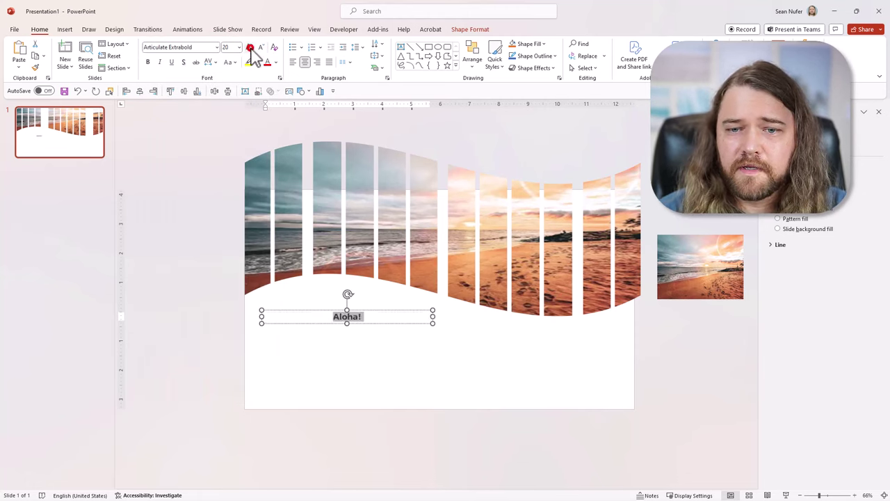
left_click(249, 47)
left_click(248, 47)
left_click(249, 47)
left_click(249, 47)
left_click(251, 49)
left_click(250, 49)
left_click(251, 49)
left_click(250, 48)
left_click(250, 49)
left_click(250, 49)
left_click(250, 49)
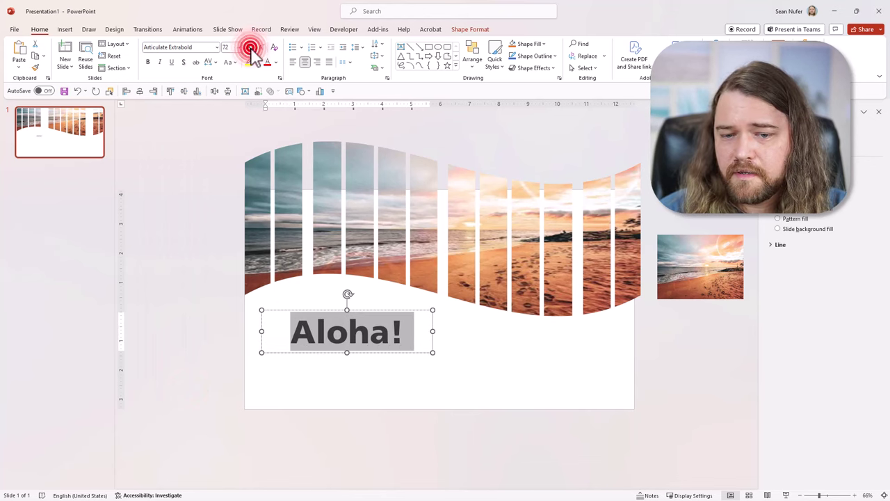
left_click(250, 48)
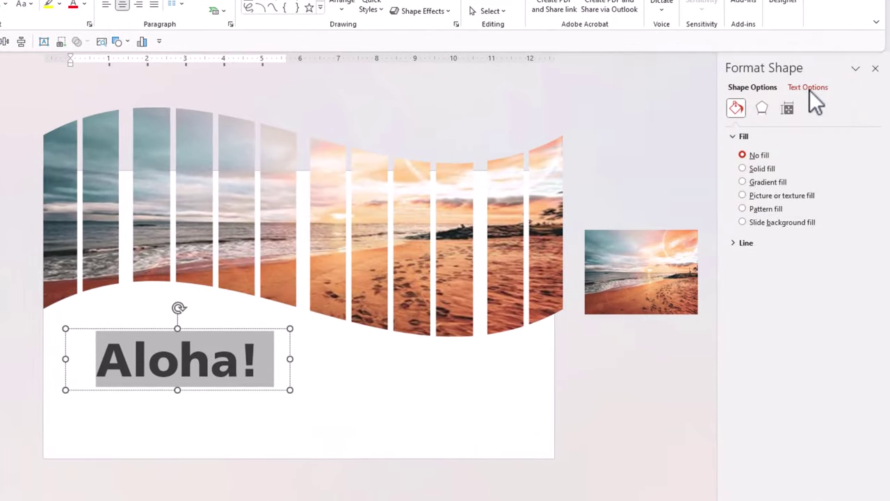
- Give the Aloha! text a gradient fill and remove the middle stops, leaving two
left_click(828, 118)
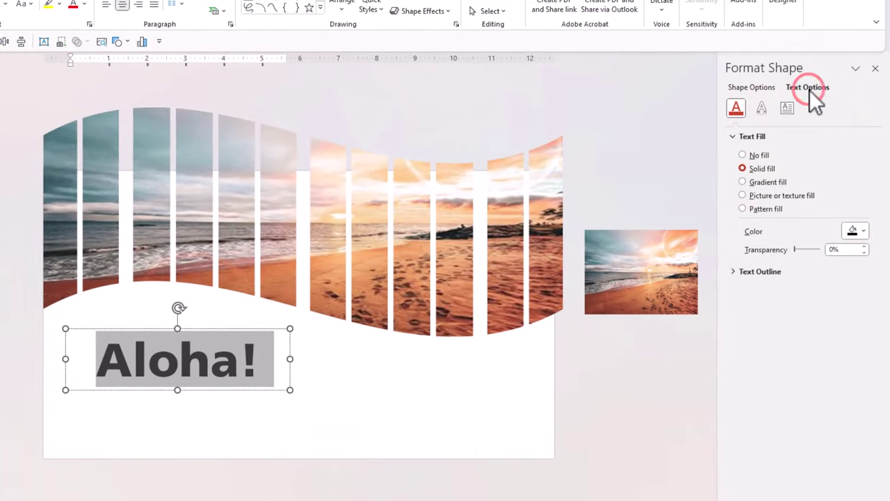
left_click(743, 181)
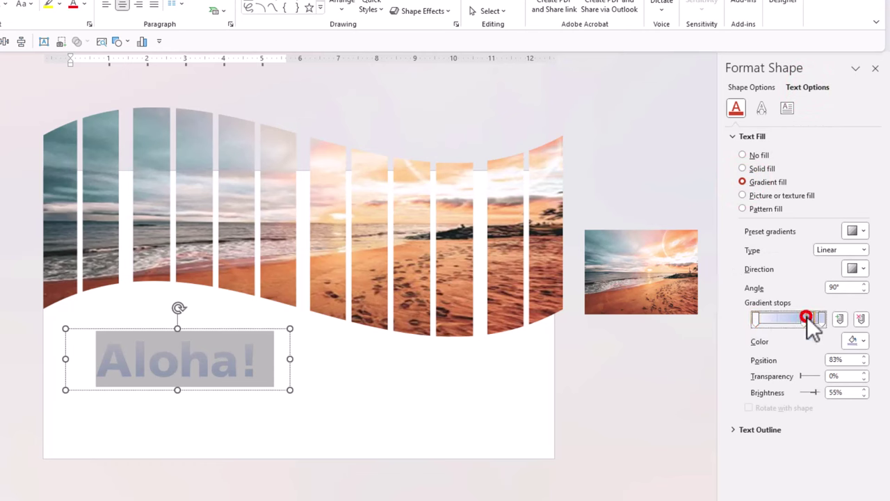
left_click(855, 340)
left_click(860, 318)
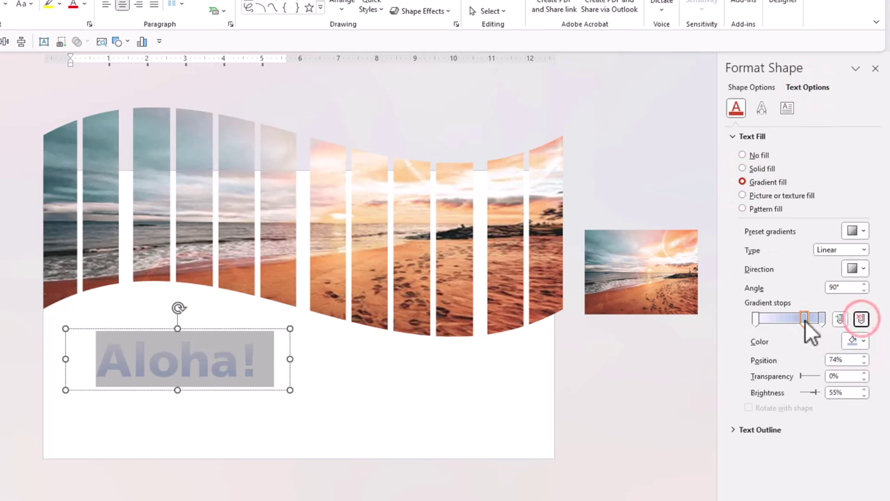
left_click(803, 319)
left_click(860, 319)
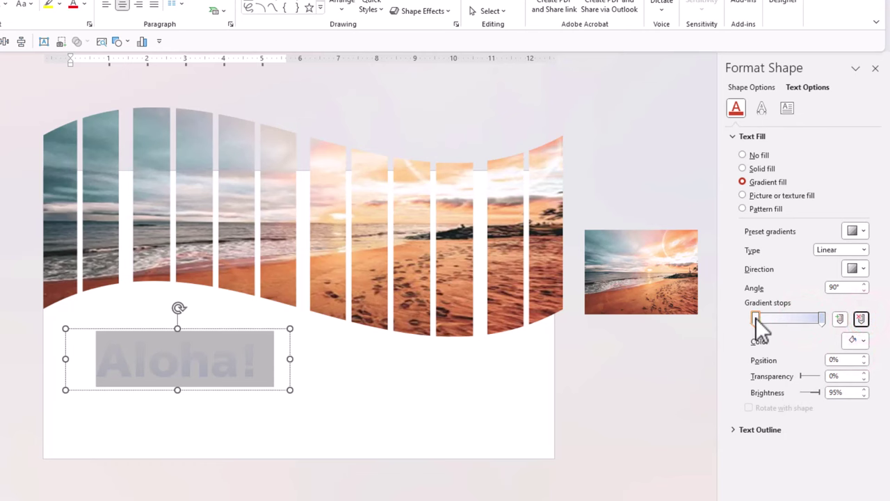
- Eyedrop rusty brown and sunlit orange from the beach photo into the two gradient stops
left_click(857, 340)
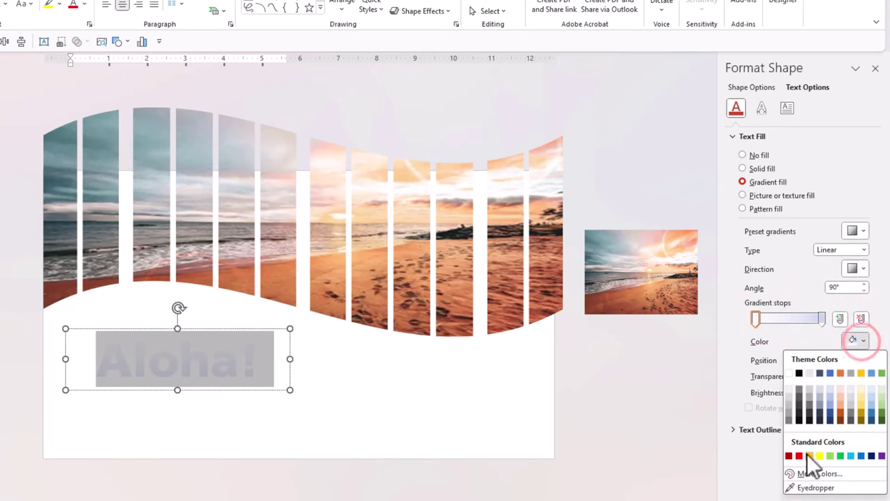
left_click(811, 488)
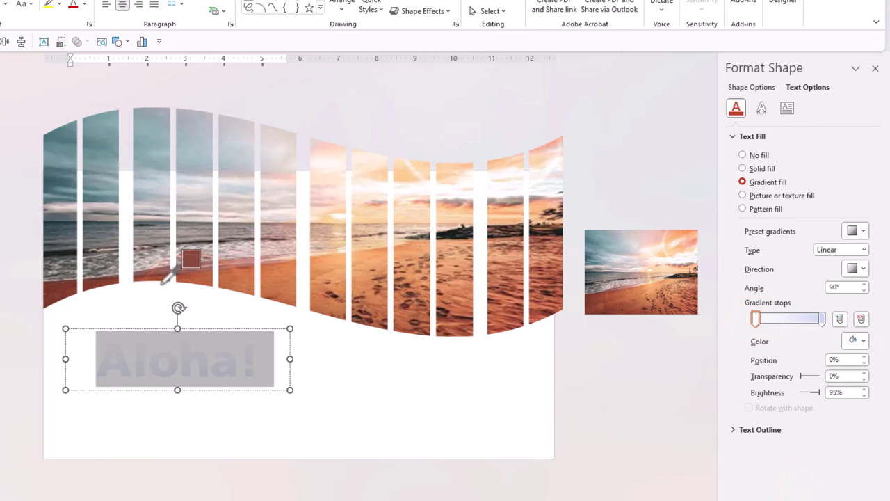
left_click(105, 279)
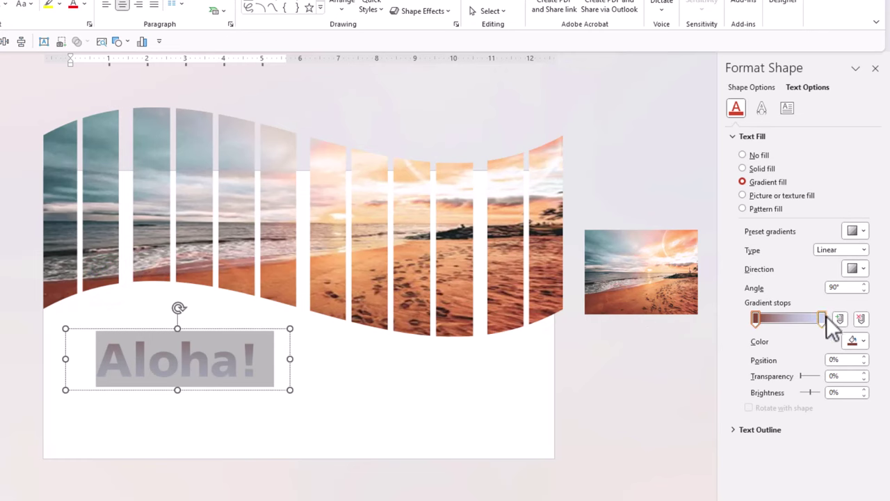
left_click(861, 340)
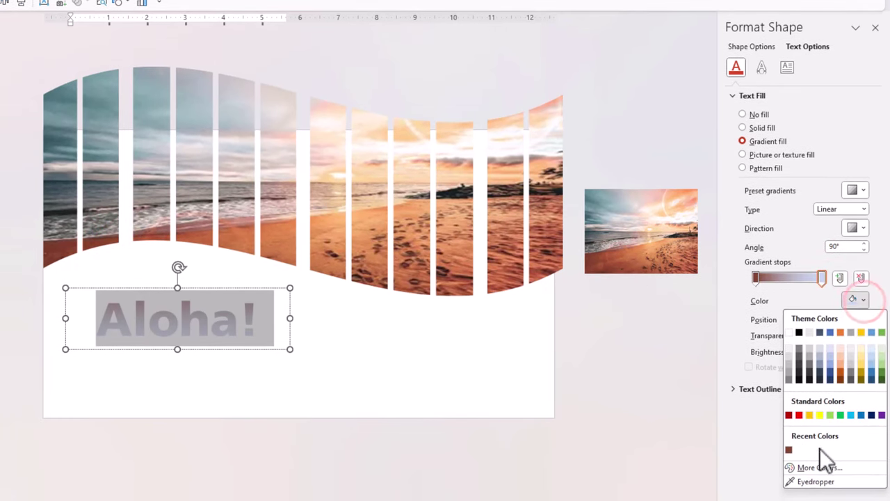
left_click(815, 481)
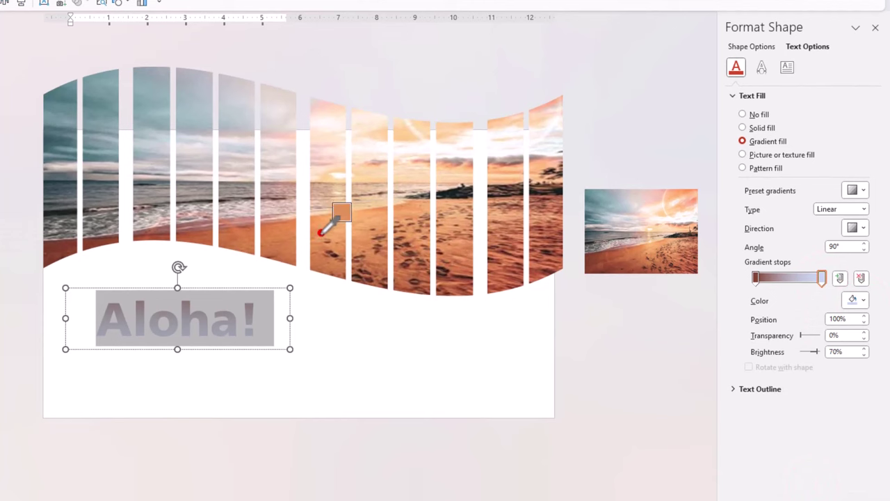
left_click(320, 233)
left_click(587, 335)
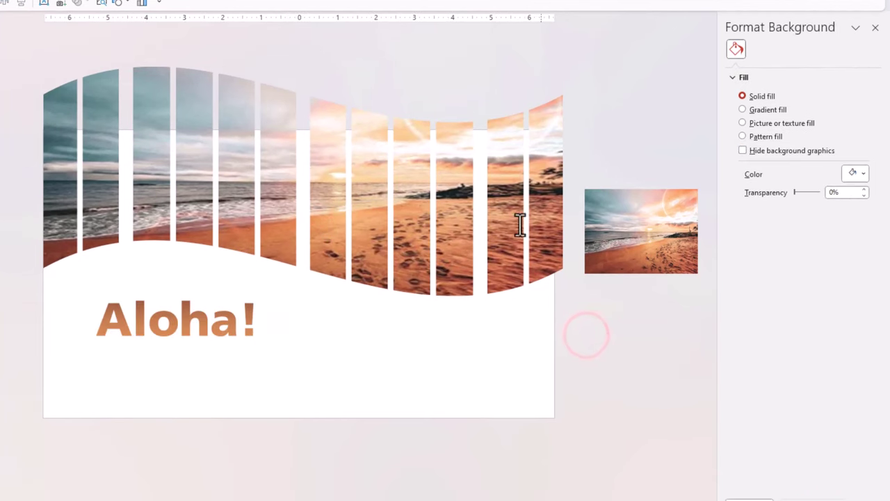
left_click(171, 342)
- Set the Aloha! font size to 125 and widen its text box to fit one line
key("ctrl+a")
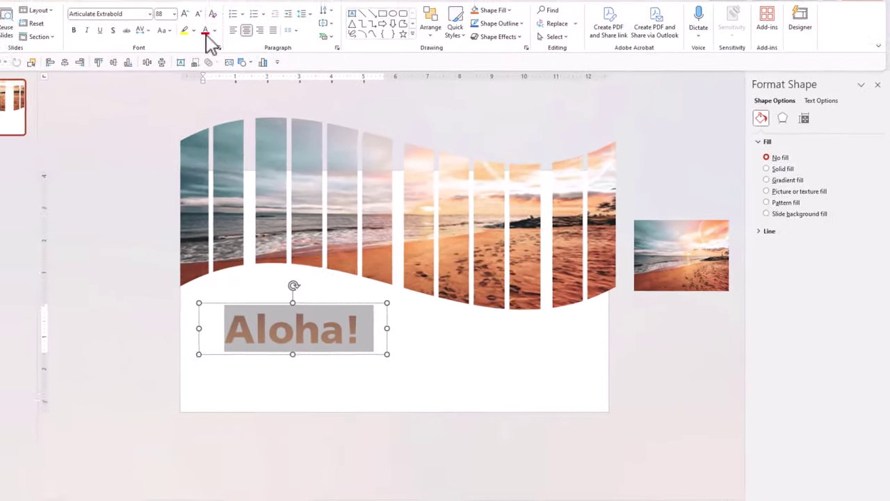
left_click(184, 15)
left_click(184, 15)
left_click(184, 14)
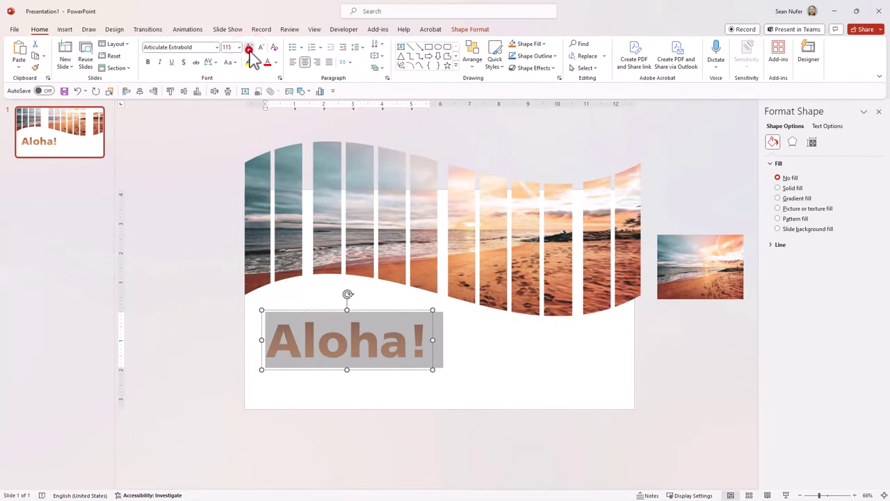
left_click(249, 48)
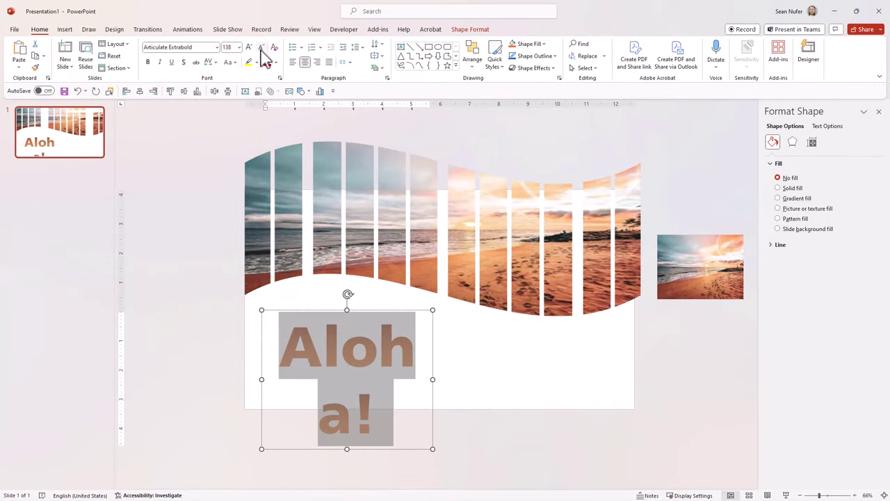
left_click(260, 47)
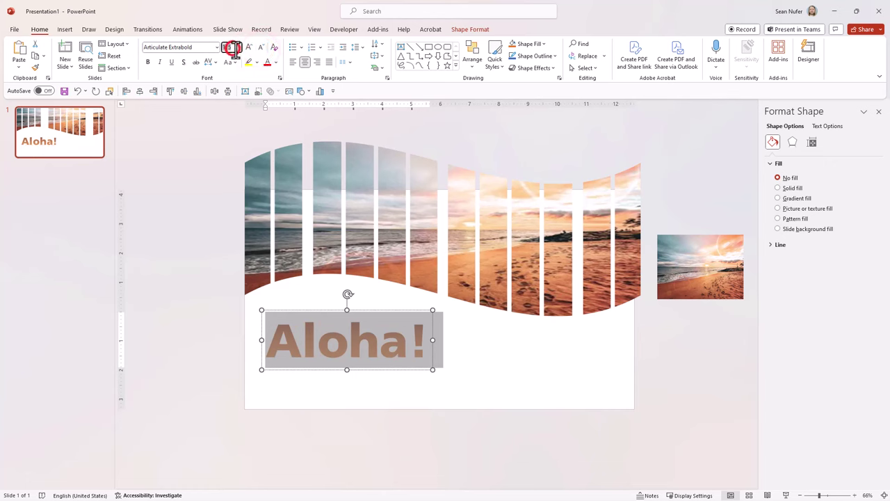
left_click(235, 49)
type("125")
key("Return")
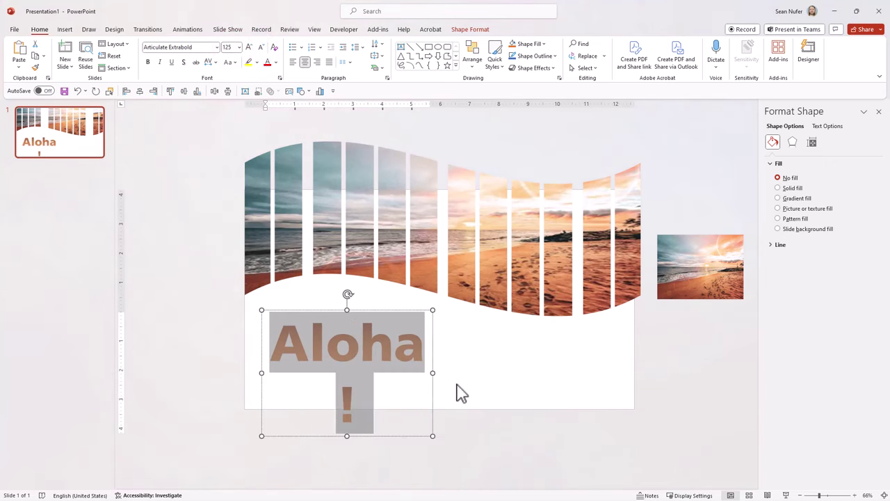
left_click_drag(432, 372, 446, 372)
left_click(684, 339)
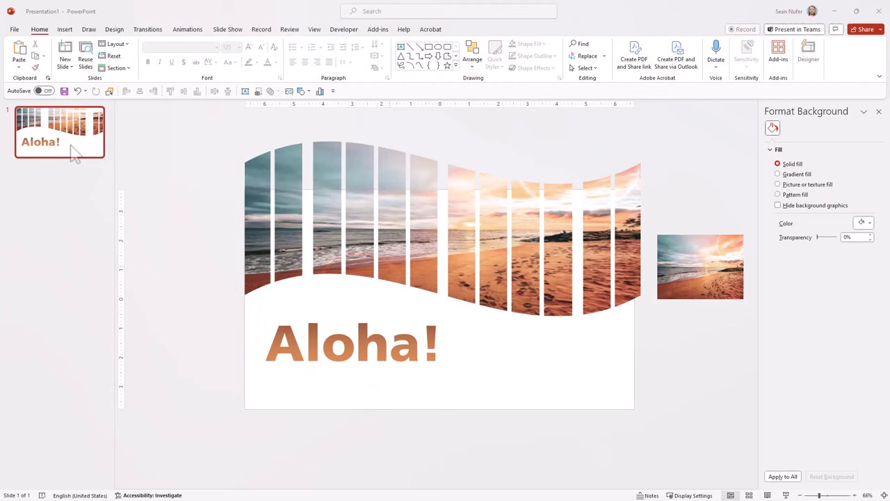
- Duplicate slide 1 and delete the wave picture from the new slide 2
left_click(75, 143)
key("ctrl+d")
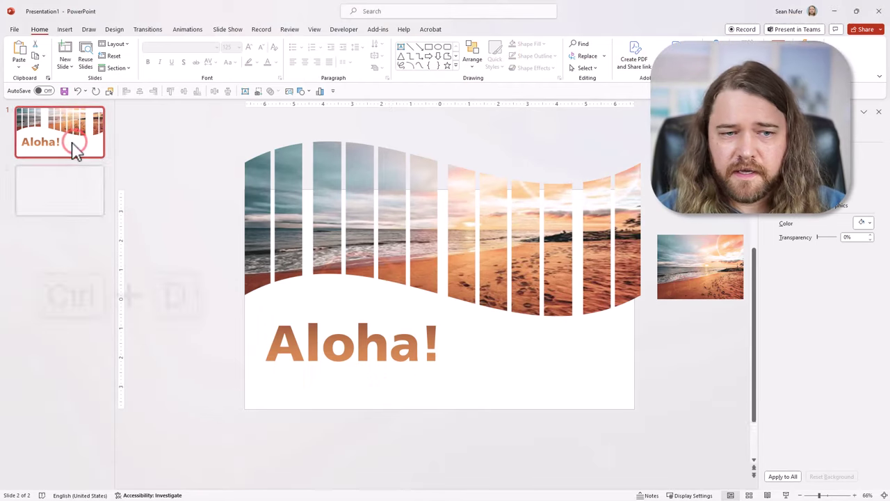
left_click(294, 215)
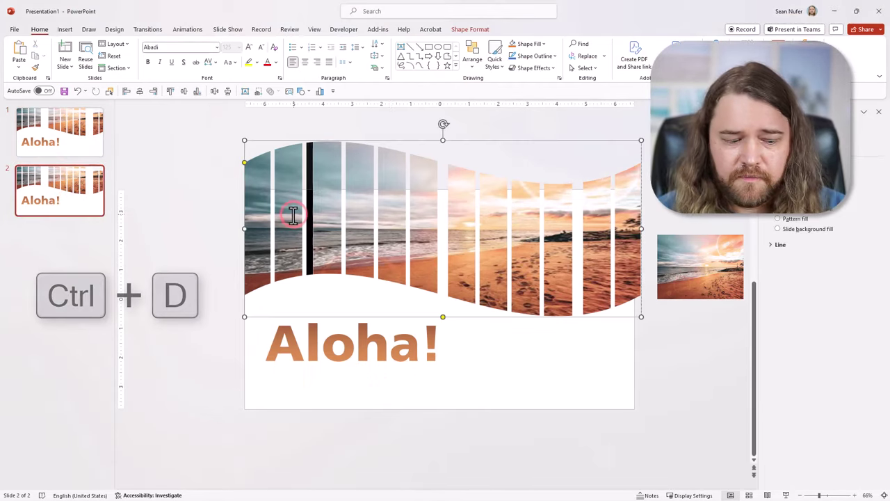
key("Delete")
- Move Aloha! off the slide to the lower left and nudge the beach photo
left_click(339, 348)
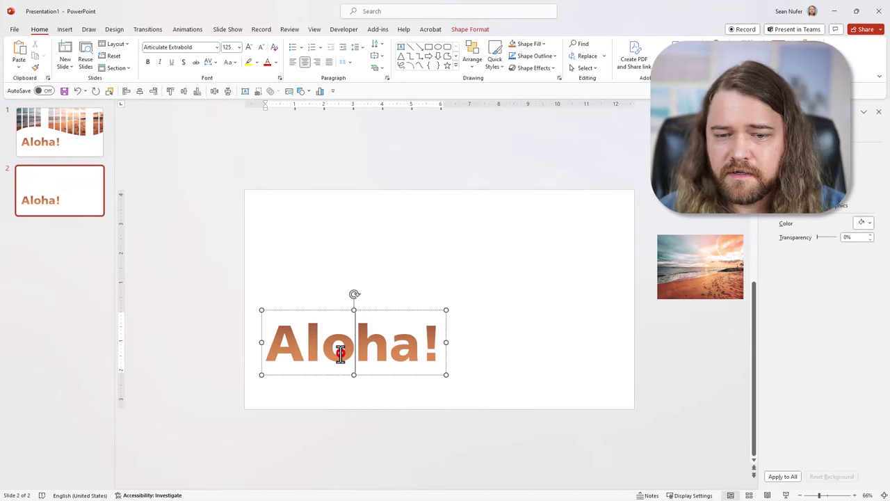
left_click_drag(379, 313, 305, 415)
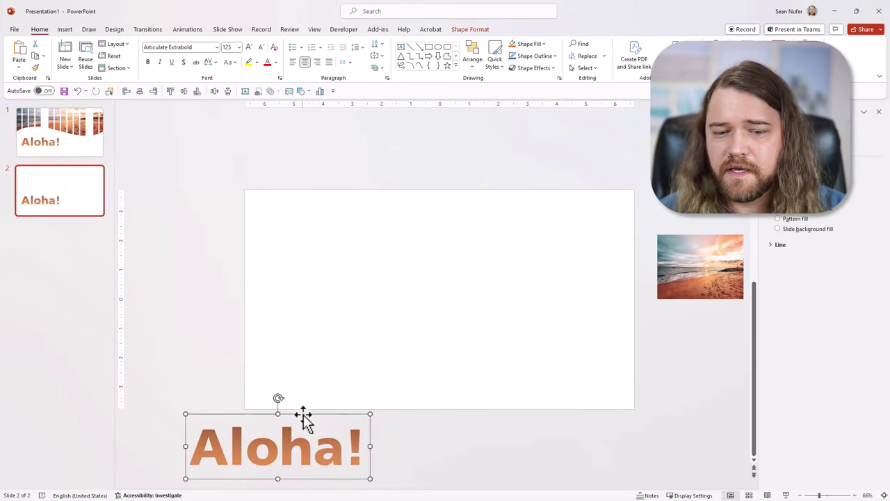
left_click(691, 275)
left_click_drag(705, 264, 699, 264)
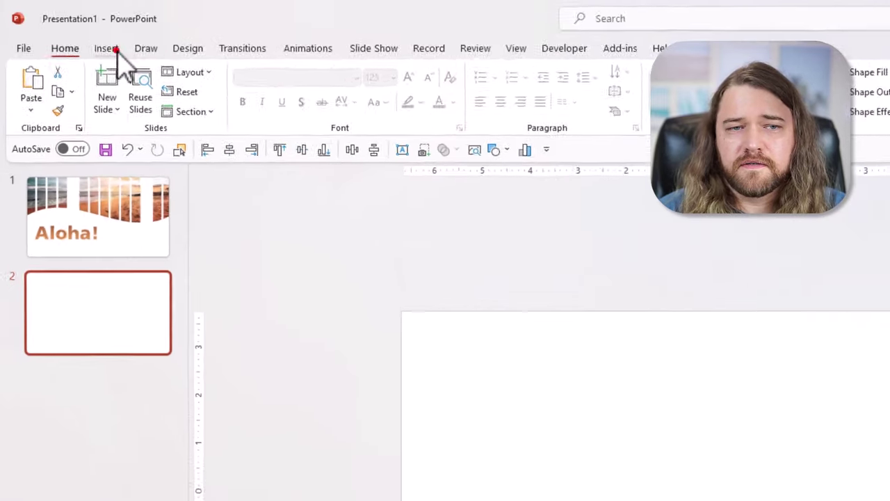
left_click(64, 29)
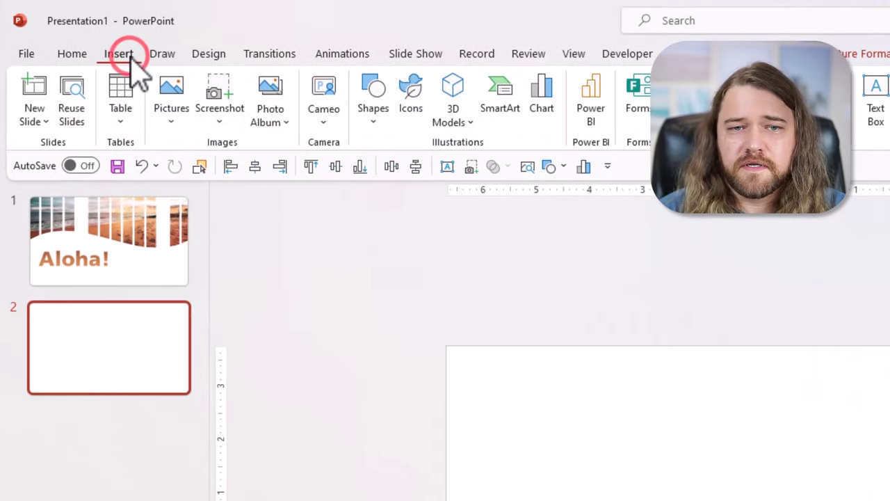
left_click(367, 117)
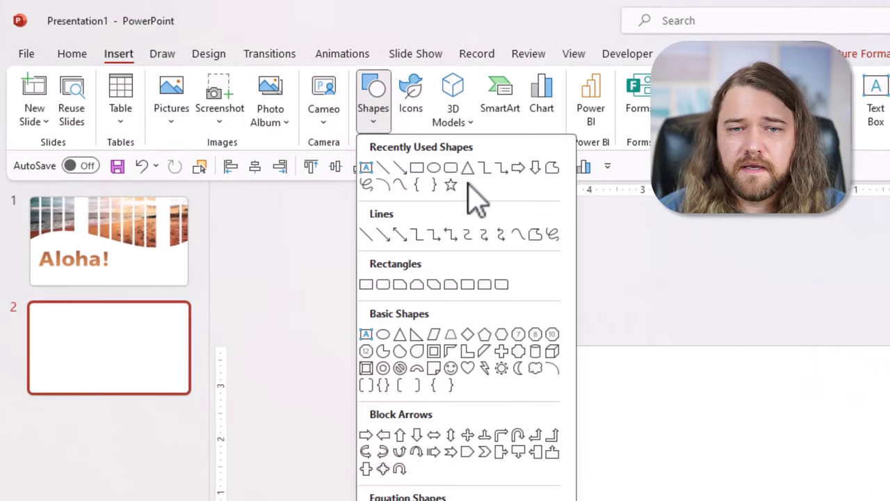
- Draw a tall rounded rectangle, round its ends fully into a pill, and narrow it
left_click(452, 170)
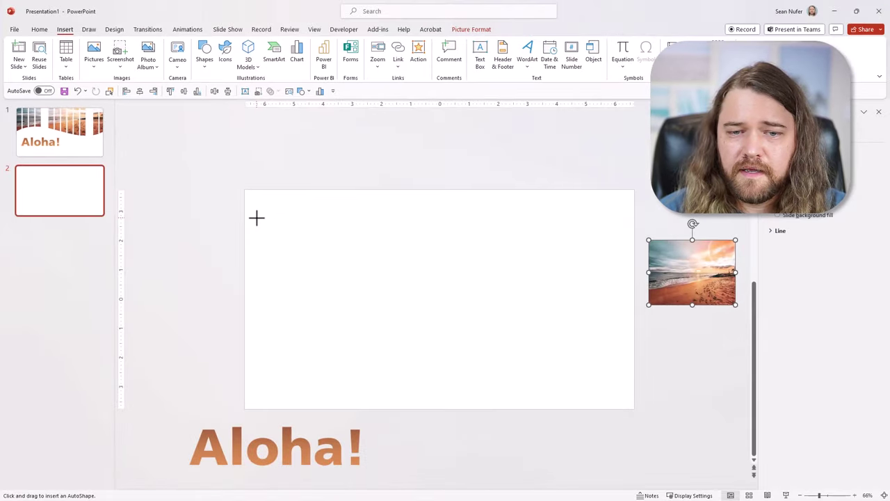
mouse_move(256, 217)
left_mouse_down()
mouse_move(288, 288)
mouse_move(285, 331)
left_mouse_up()
left_click_drag(261, 217, 278, 223)
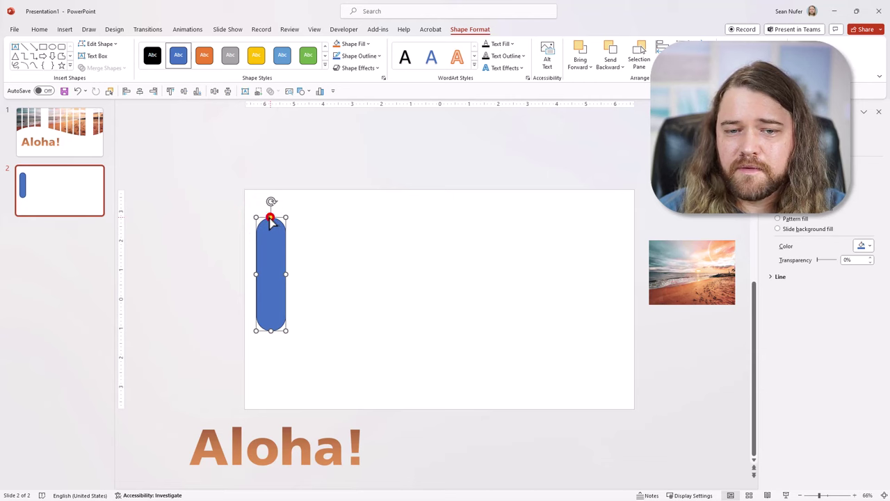
left_click_drag(269, 218, 265, 219)
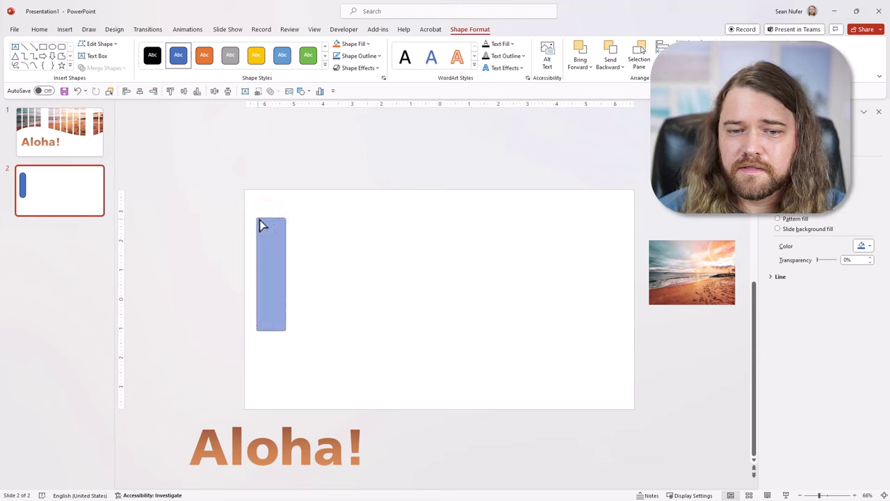
left_click_drag(282, 225, 280, 226)
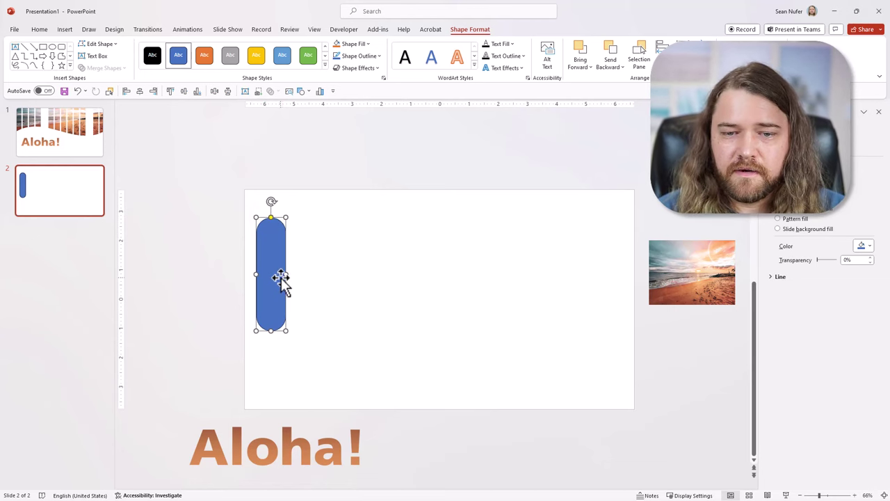
left_click_drag(287, 275, 304, 281)
- Duplicate the pill repeatedly to the right until twelve evenly spaced pills span the slide
left_click_drag(244, 207, 337, 348)
left_click_drag(301, 287, 363, 285)
left_click_drag(243, 199, 410, 352)
left_click_drag(361, 271, 592, 242)
- Lower the first pill slightly, then shorten the second pill and move it lower
left_click(237, 186)
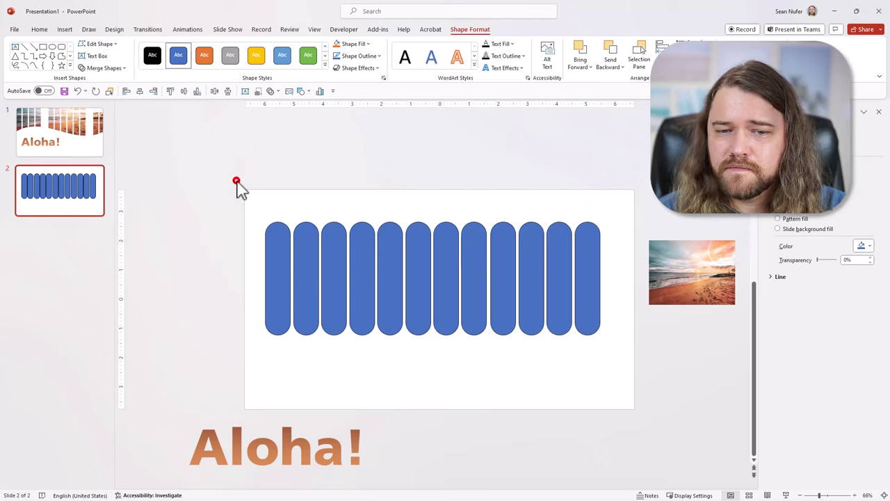
left_click(279, 268)
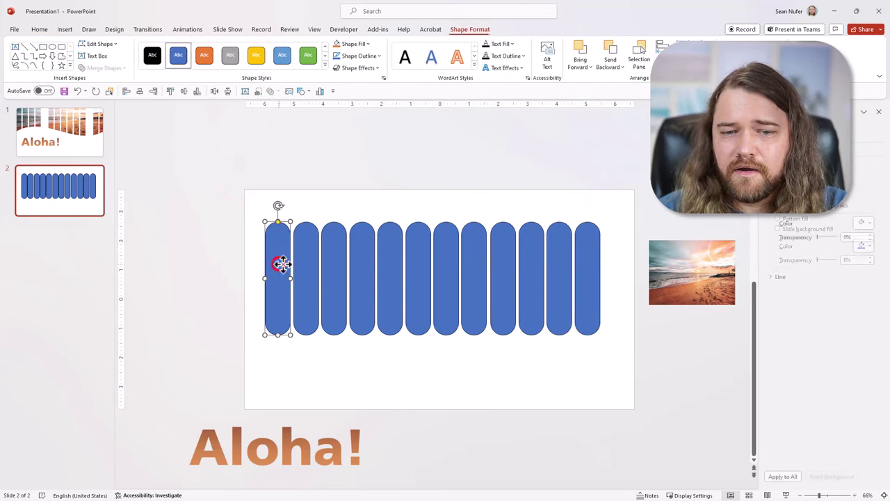
left_click_drag(279, 247, 279, 252)
left_click(306, 229)
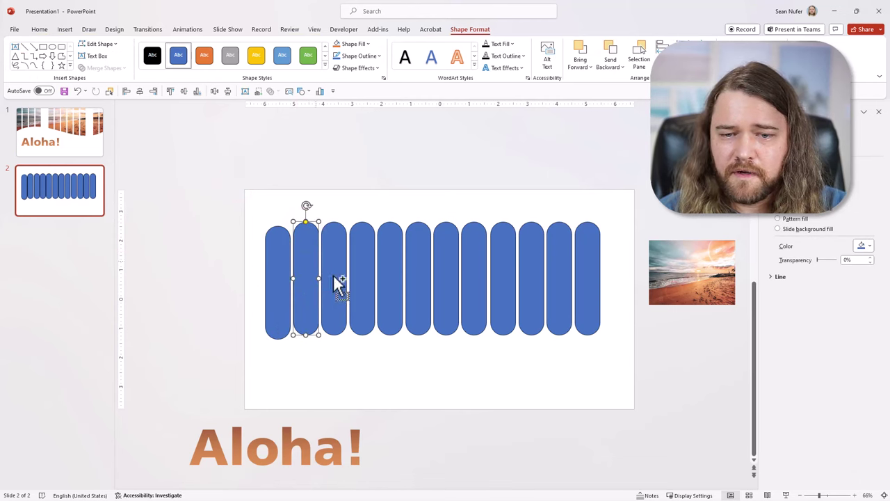
left_click(884, 495)
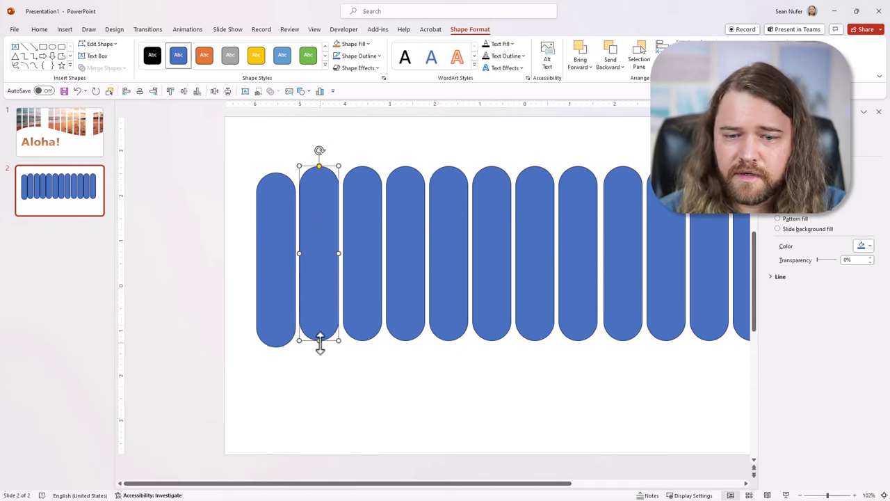
left_click_drag(319, 341, 317, 314)
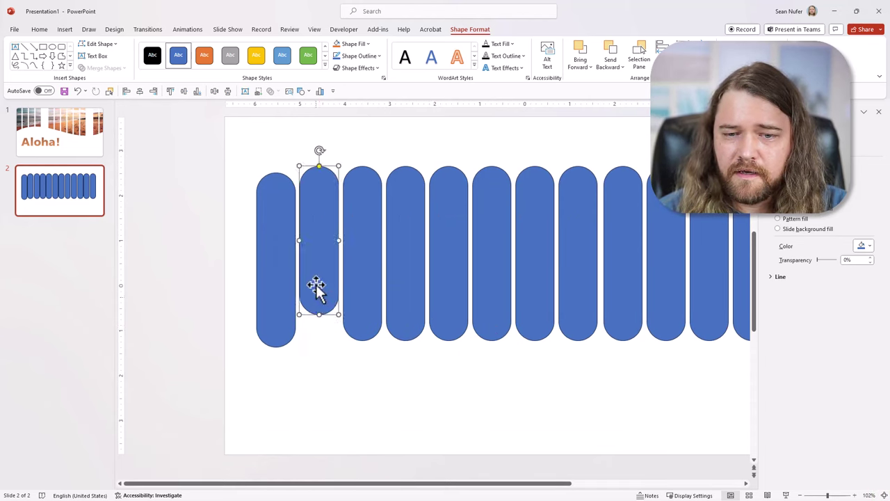
left_click_drag(314, 276, 319, 291)
- Stretch the third pill downward and shorten the fourth pill from the bottom
left_click(363, 254)
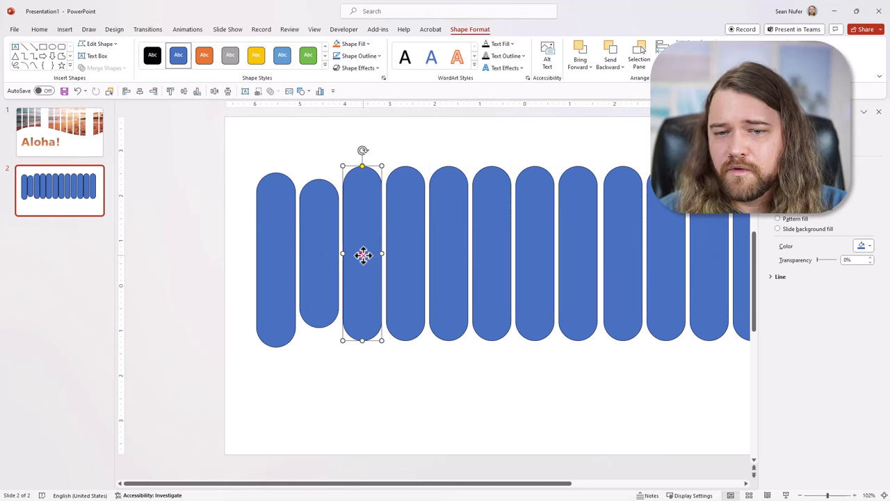
left_click_drag(361, 341, 362, 387)
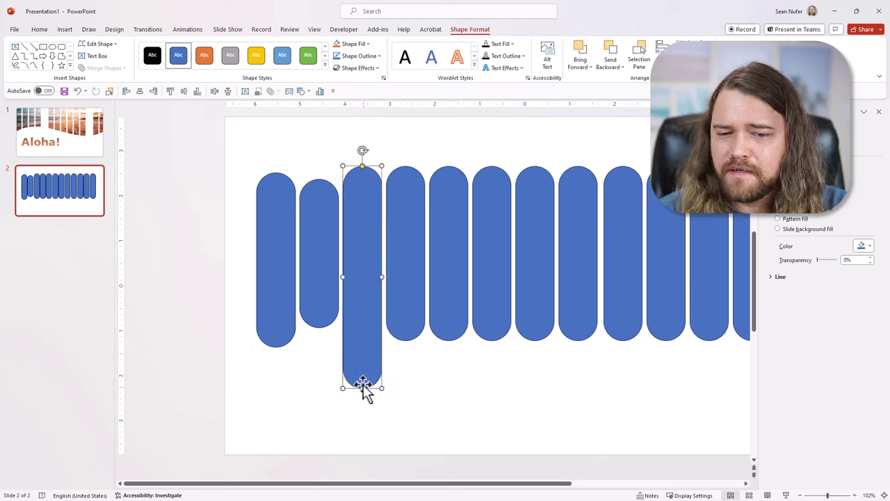
left_click_drag(359, 353, 357, 335)
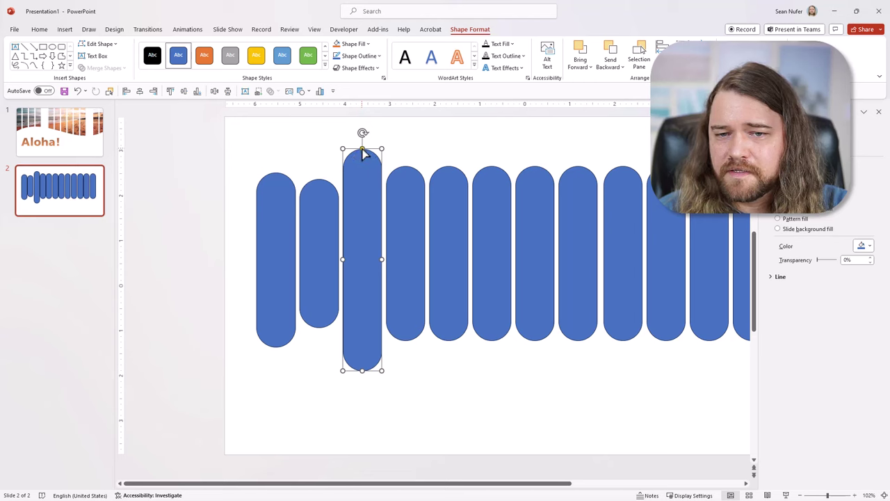
left_click_drag(362, 154, 362, 154)
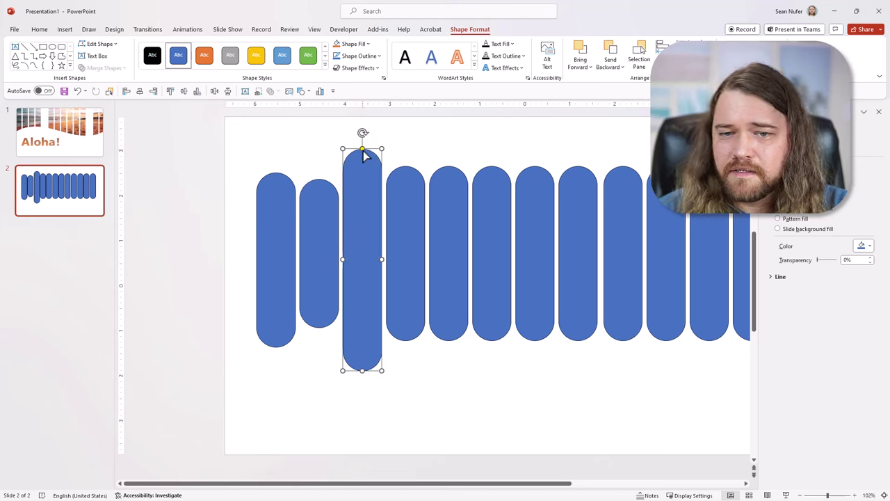
left_click(406, 210)
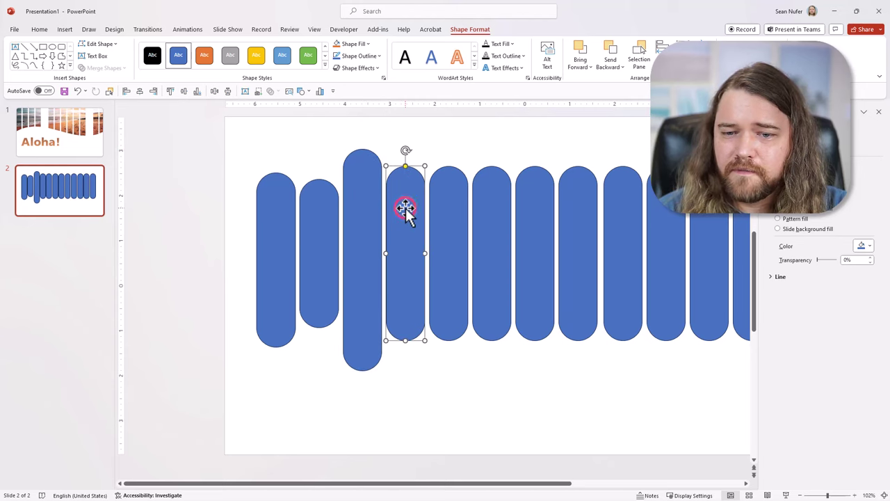
left_click_drag(405, 340, 404, 310)
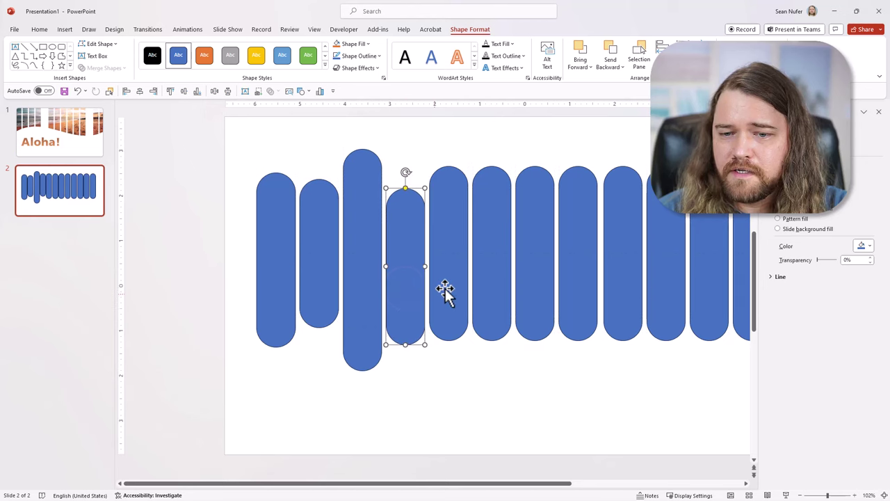
- Resize the fifth pill and change the height of another pill
left_click(445, 287)
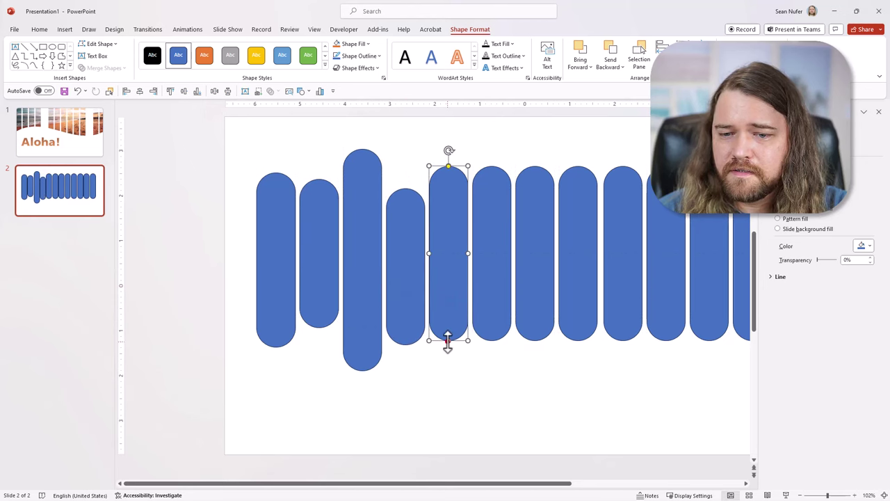
left_click_drag(447, 340, 449, 299)
left_click_drag(368, 483, 540, 483)
left_click_drag(297, 278, 296, 295)
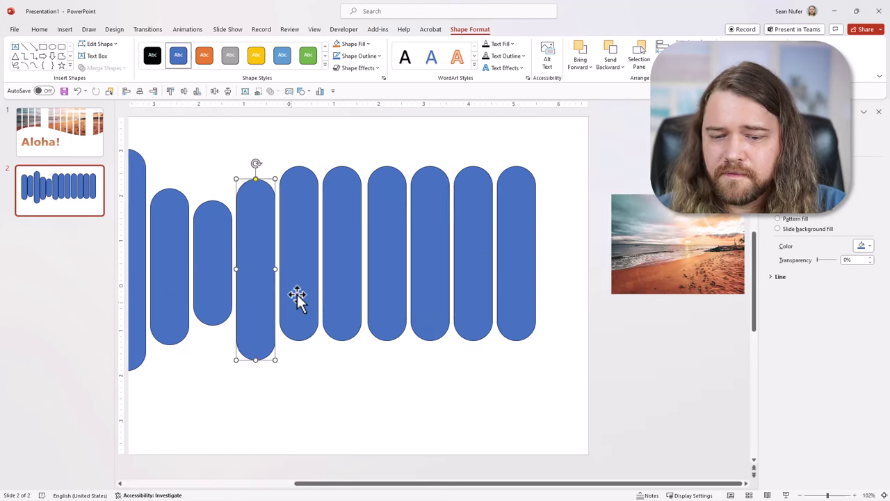
left_click_drag(299, 341, 299, 327)
- Vary the remaining pills' heights, then select all twelve and nudge the row right
left_click(342, 327)
left_click_drag(342, 166, 341, 212)
left_click(387, 327)
left_click_drag(387, 340, 387, 314)
left_click(431, 327)
left_click_drag(431, 340, 431, 326)
left_click_drag(473, 341, 474, 363)
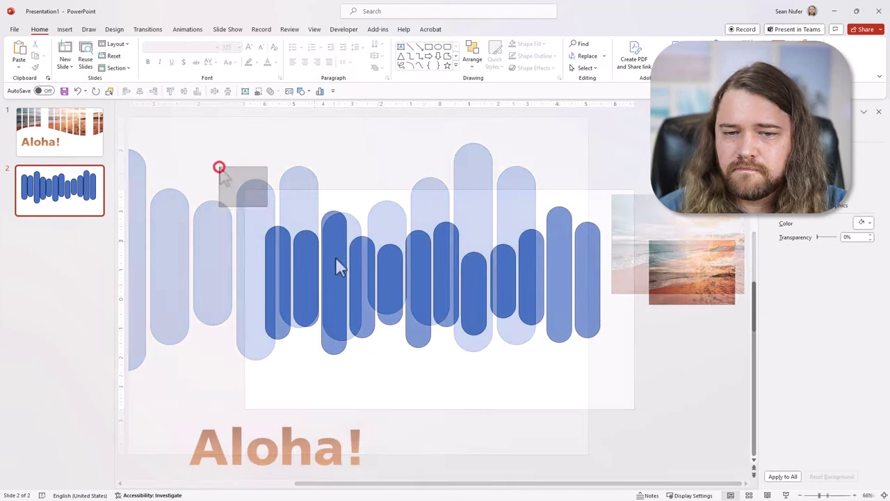
left_click_drag(218, 167, 651, 400)
left_click_drag(510, 284, 512, 283)
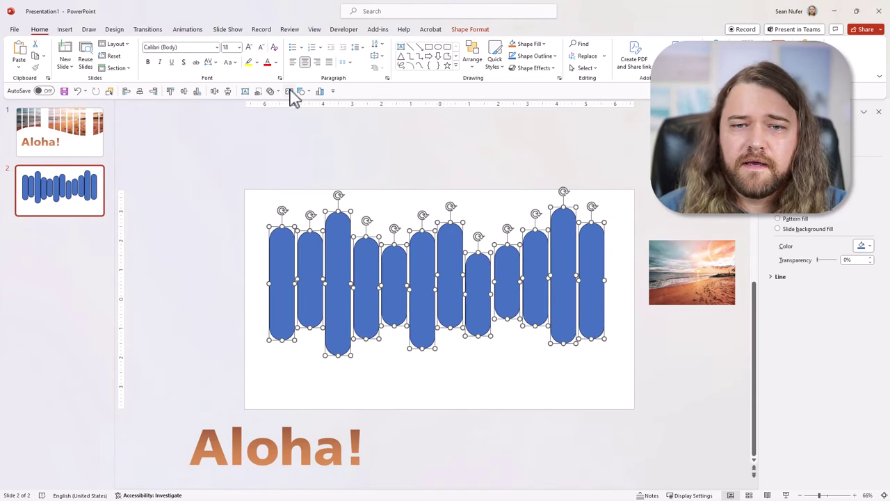
- Draw a slide-sized rectangle behind the pills and select it together with all twelve pills
left_click(65, 29)
left_click(204, 54)
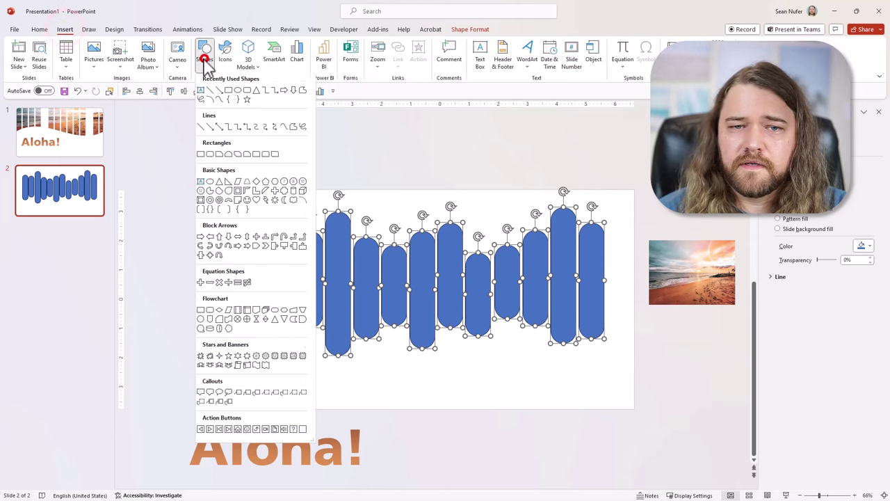
left_click(228, 92)
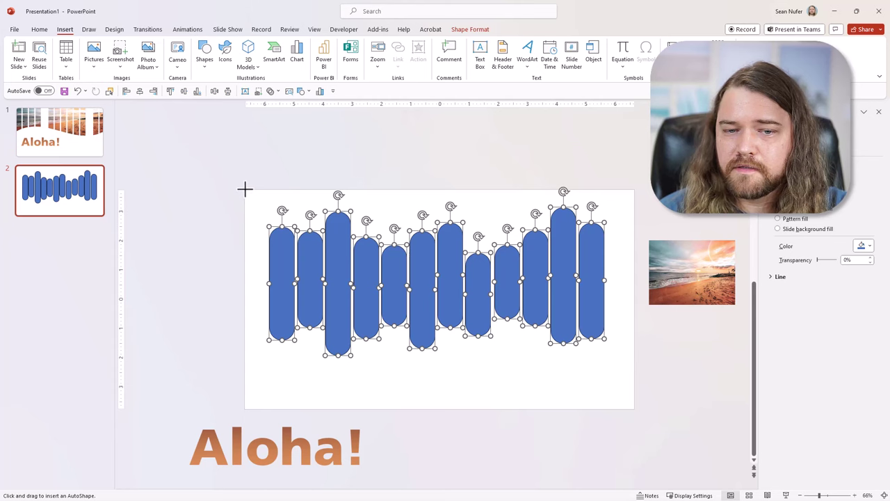
left_click_drag(245, 189, 635, 410)
right_click(532, 308)
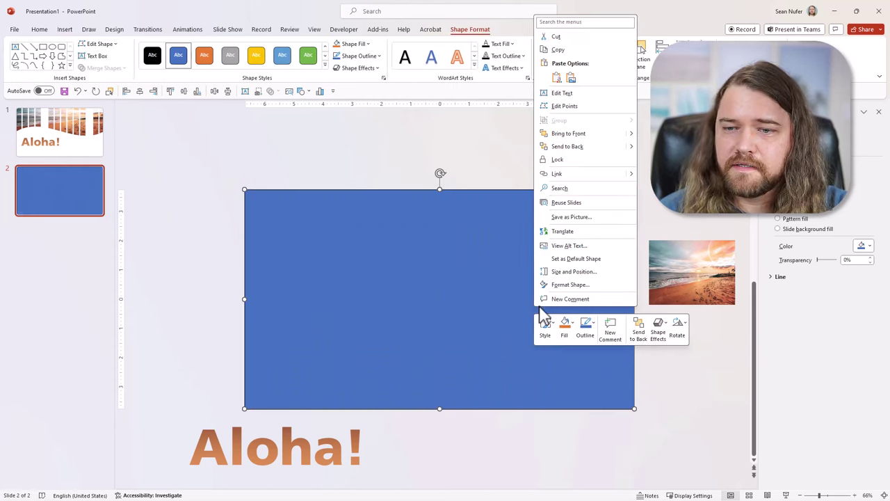
left_click(564, 146)
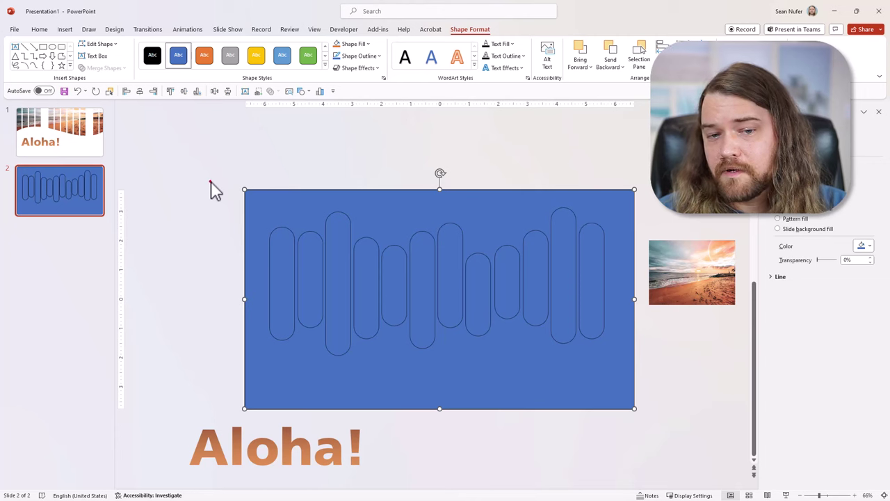
left_click_drag(211, 182, 665, 393)
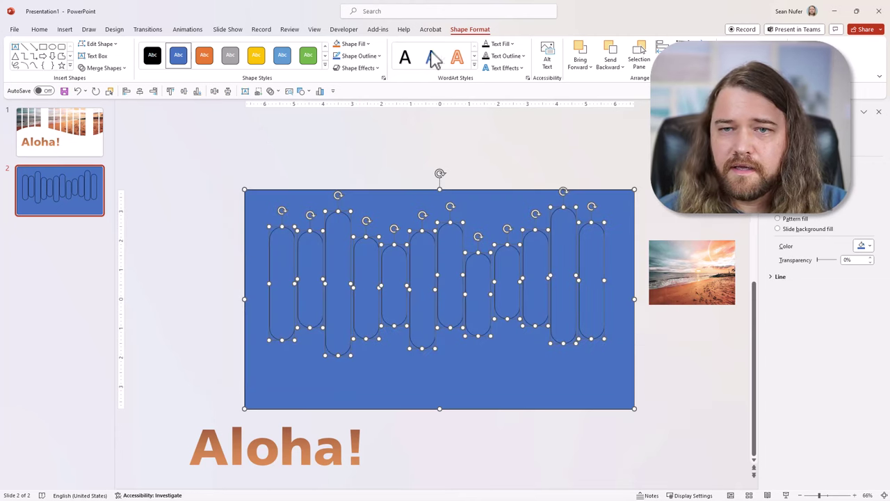
left_click(119, 67)
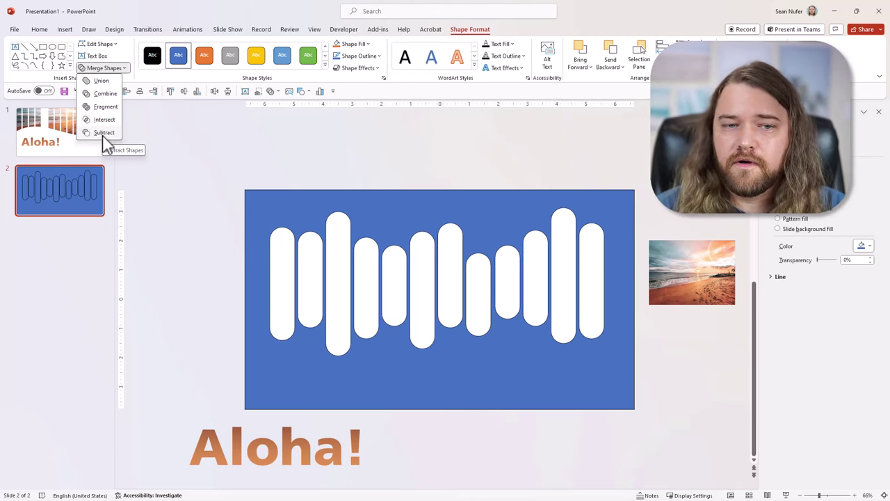
- Subtract the pills from the rectangle and fill the cut-out shape white
left_click(104, 132)
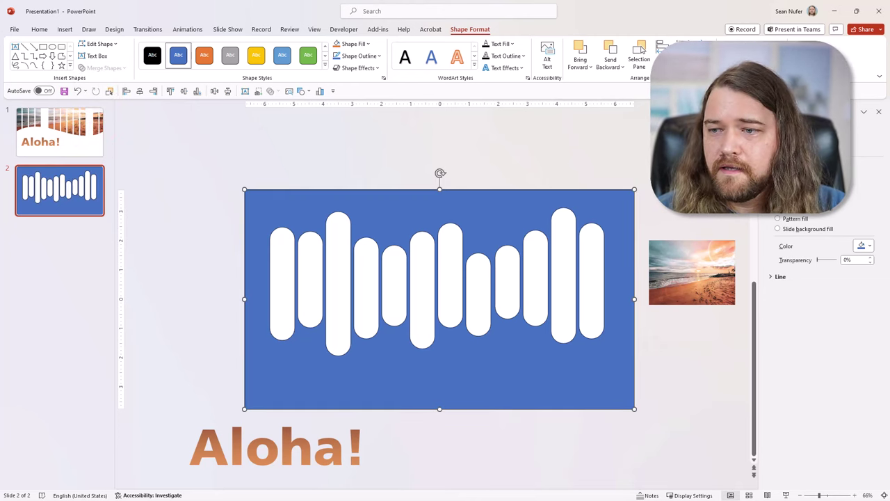
left_click(870, 246)
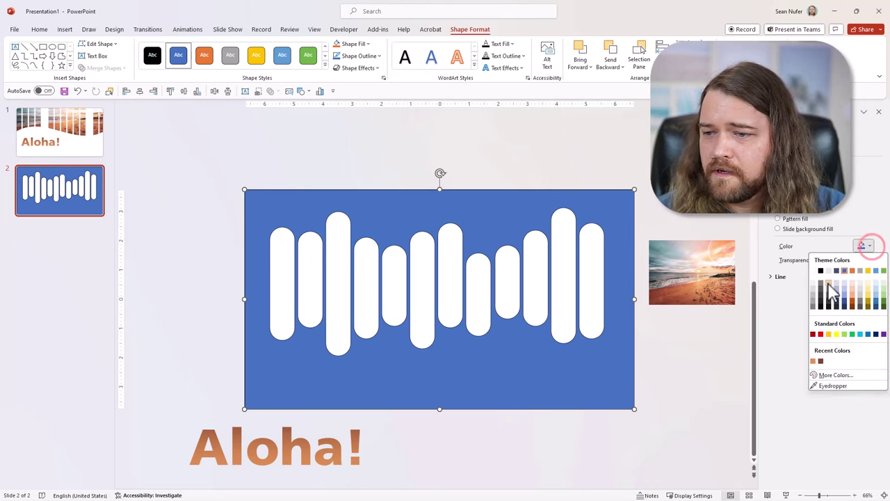
left_click(814, 271)
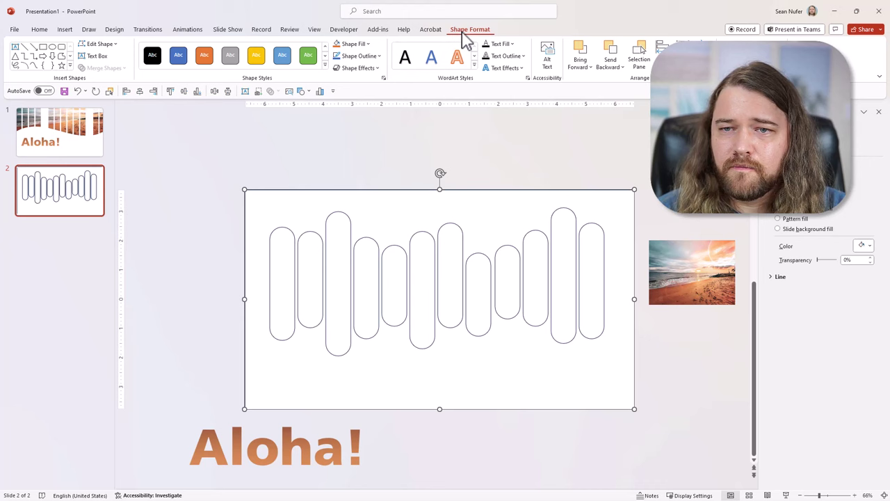
- Give the cut-out shape an outer shadow and remove its outline
left_click(359, 68)
left_click(361, 109)
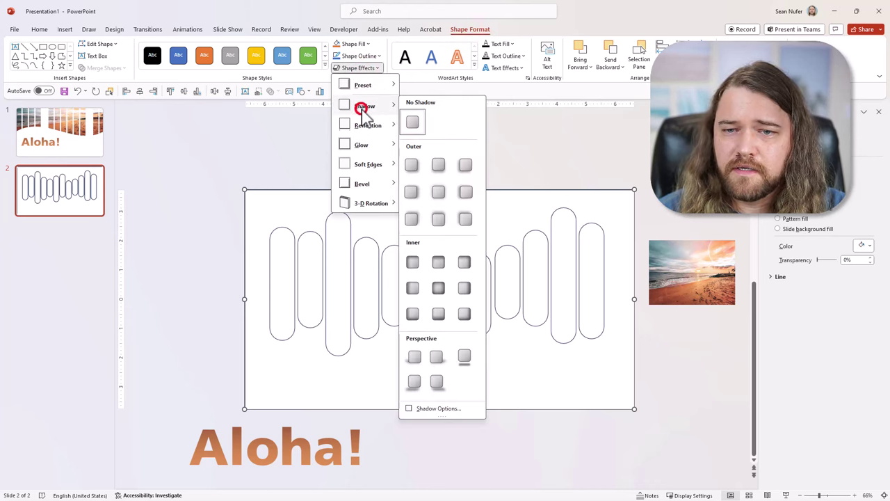
left_click(413, 167)
left_click(365, 56)
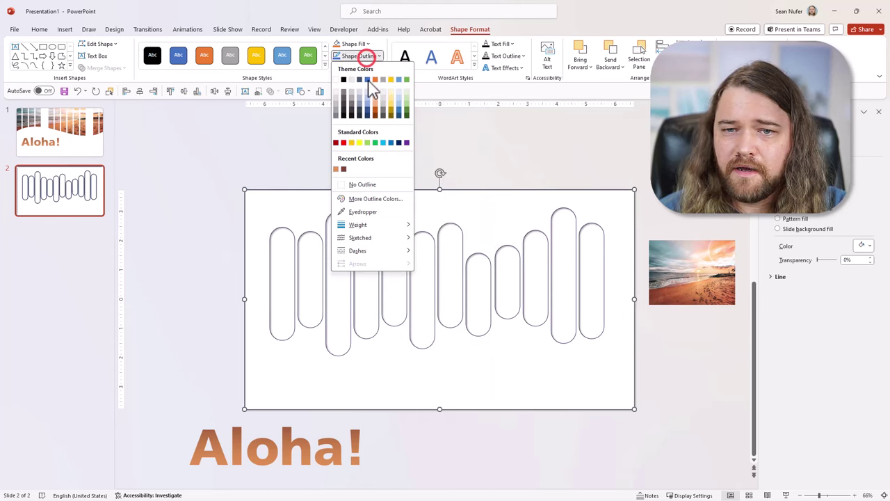
left_click(360, 184)
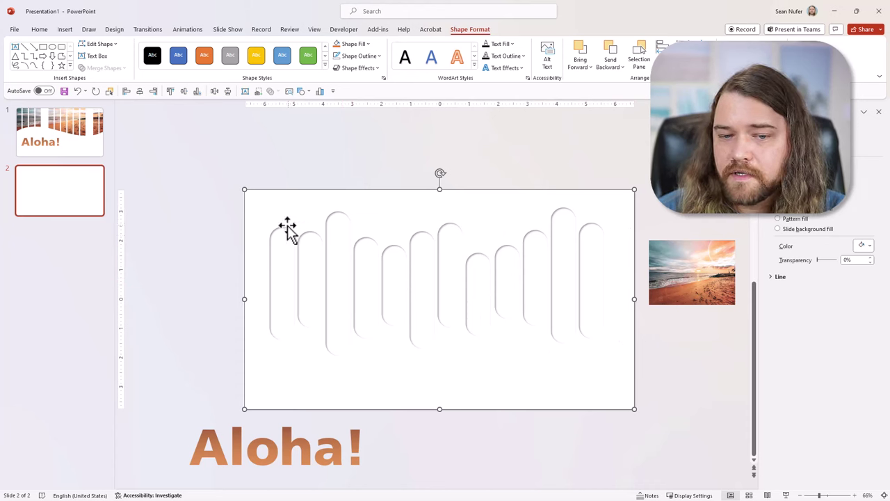
- Enlarge the beach photo over the slide, send it to the back, and preview the result
left_click(714, 271)
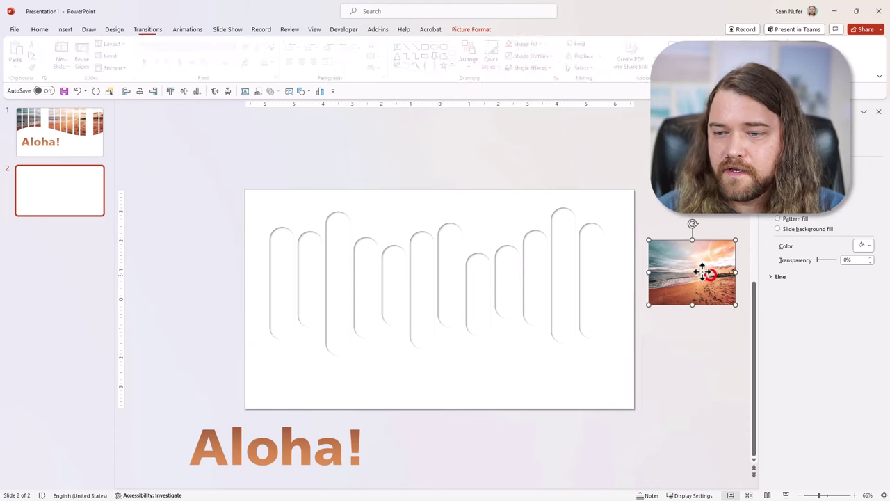
left_click_drag(705, 272, 291, 219)
left_click_drag(331, 254, 631, 426)
left_click_drag(518, 353, 517, 350)
right_click(516, 350)
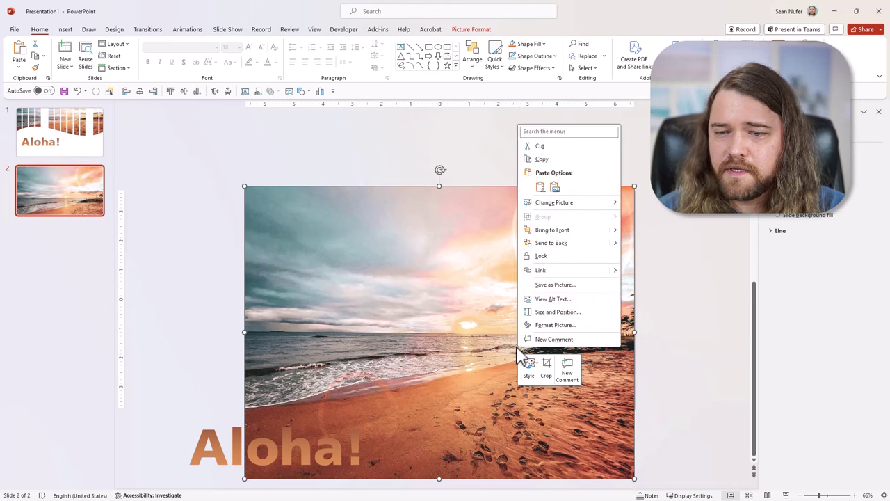
left_click(567, 243)
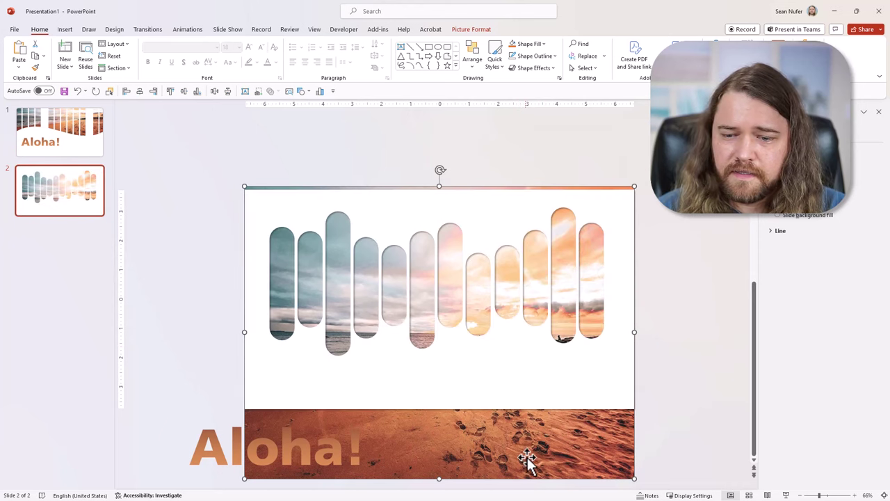
left_click_drag(529, 464, 526, 391)
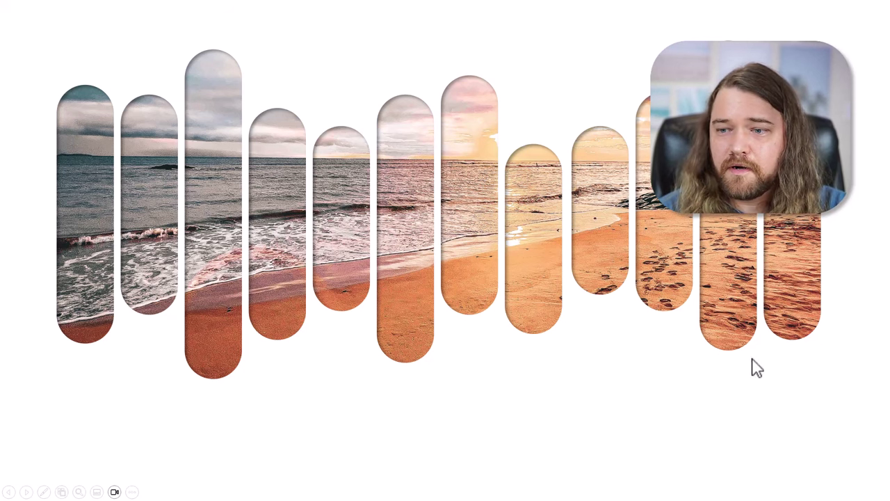
key("Escape")
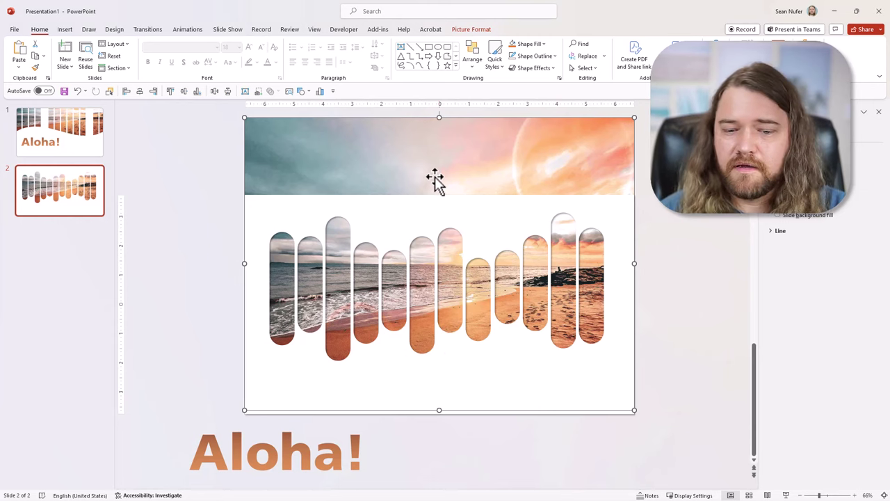
- Move Aloha! just below the pills, set it to 88 pt, and widen its text box
left_click(285, 451)
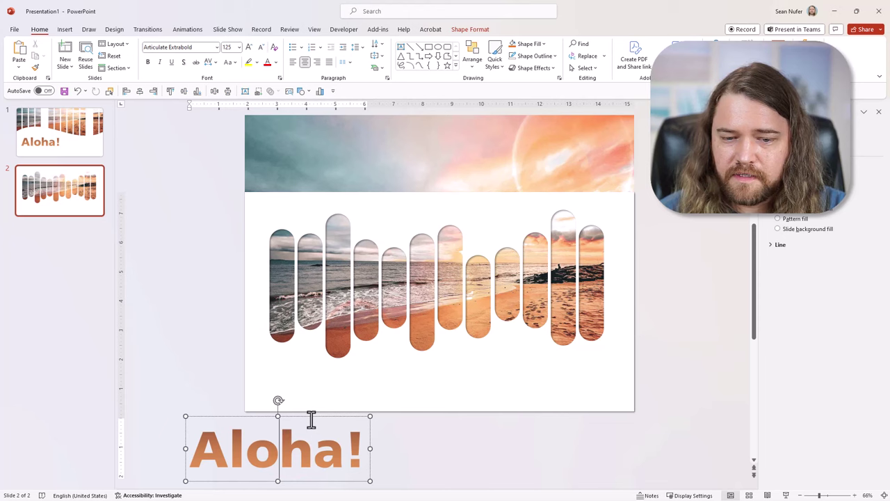
left_click_drag(313, 417, 469, 346)
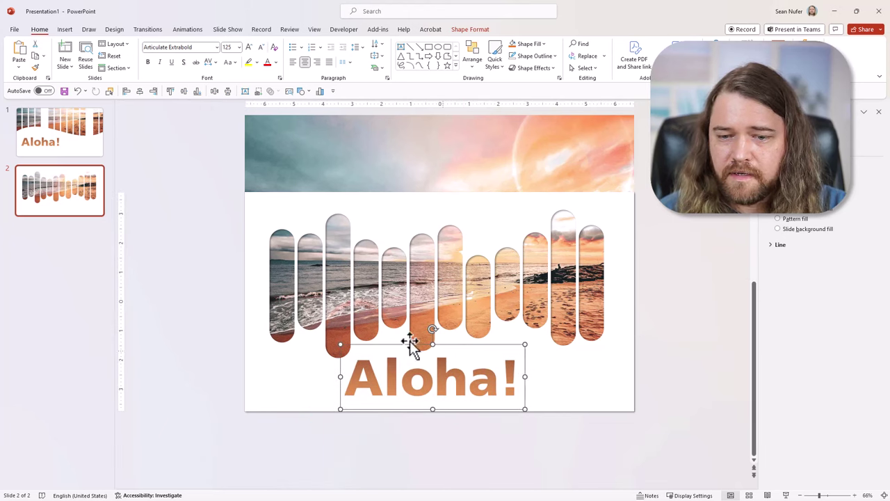
left_click(260, 47)
left_click(261, 47)
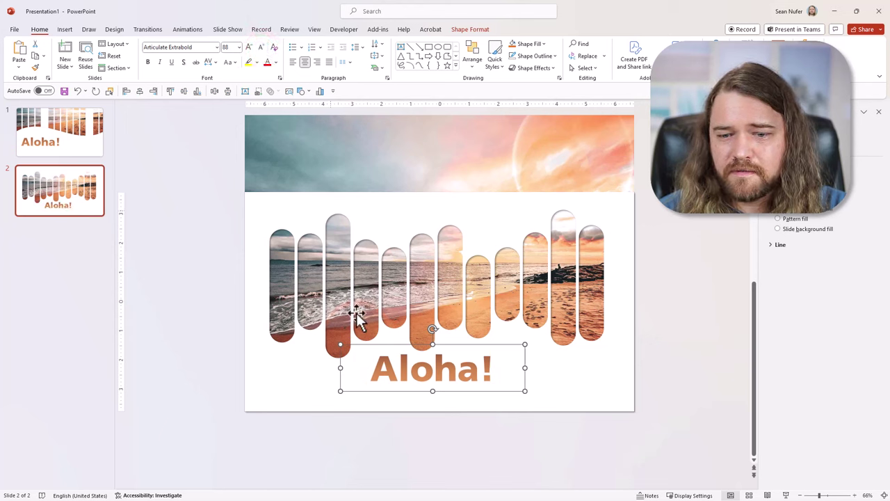
left_click_drag(455, 345, 453, 358)
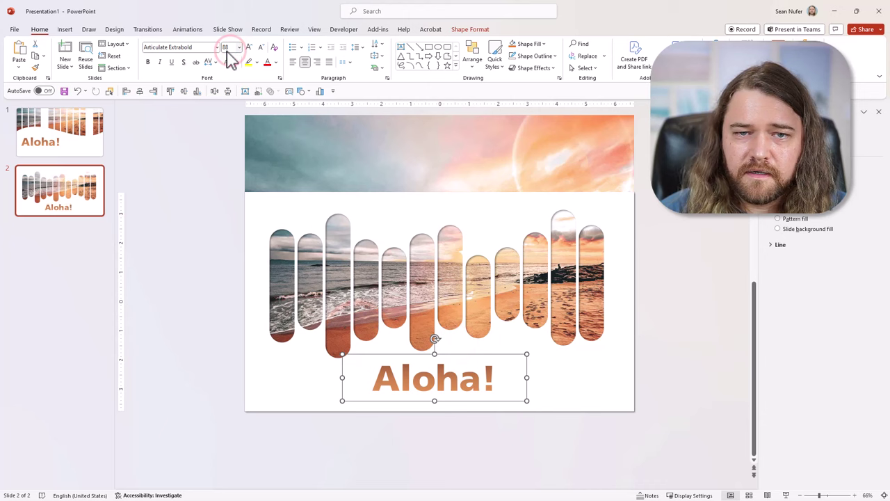
left_click_drag(527, 379, 554, 378)
left_click(453, 381)
triple_click(454, 381)
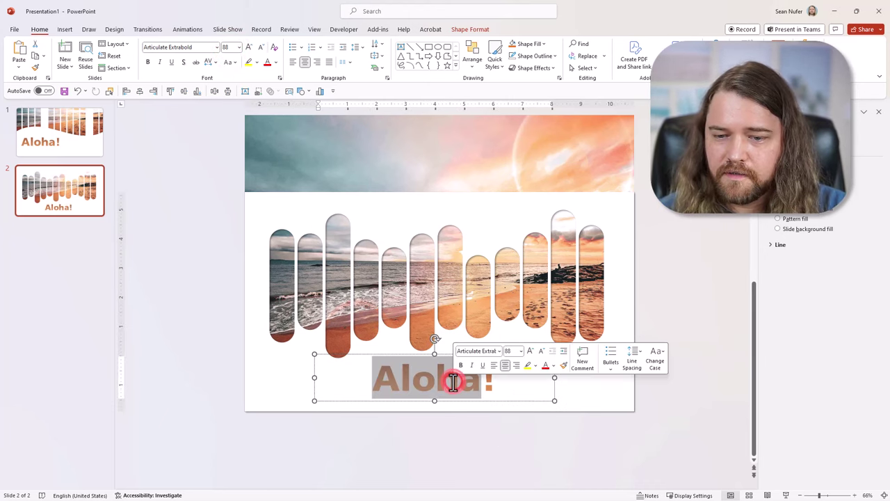
left_click(499, 392)
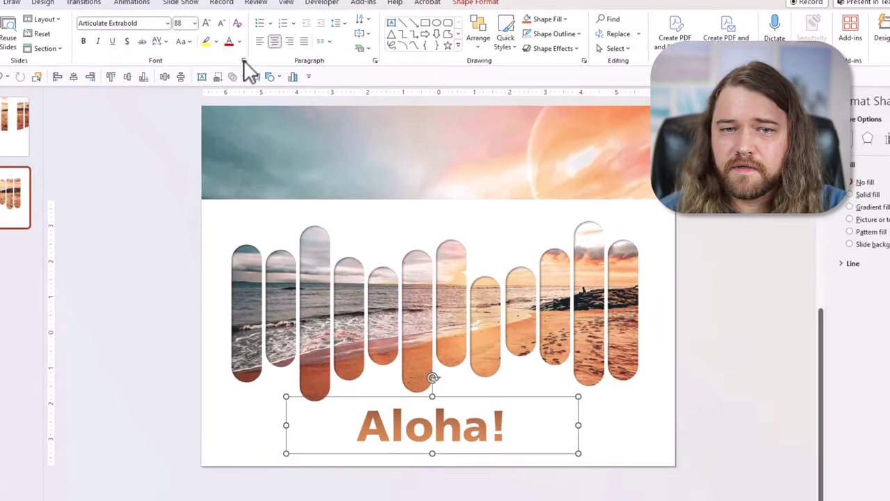
- Set Aloha!'s character spacing to Expanded by 15 pt in the Font dialog
left_click(278, 78)
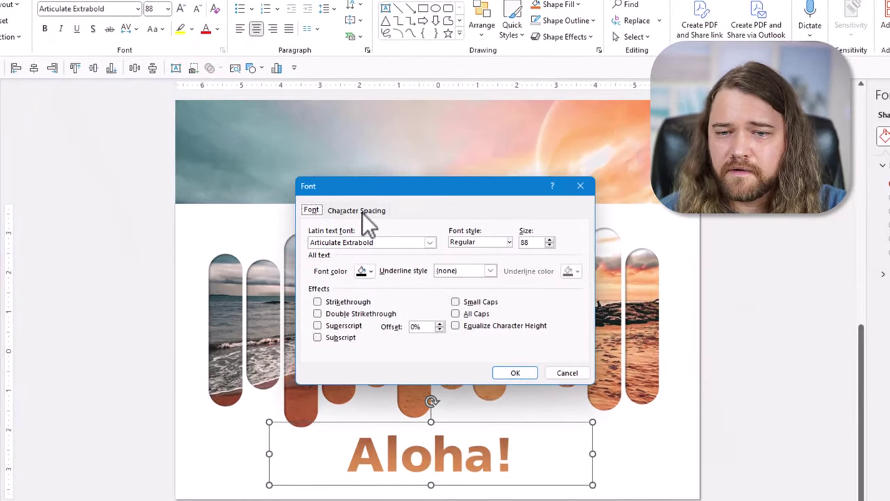
left_click(356, 210)
left_click(385, 232)
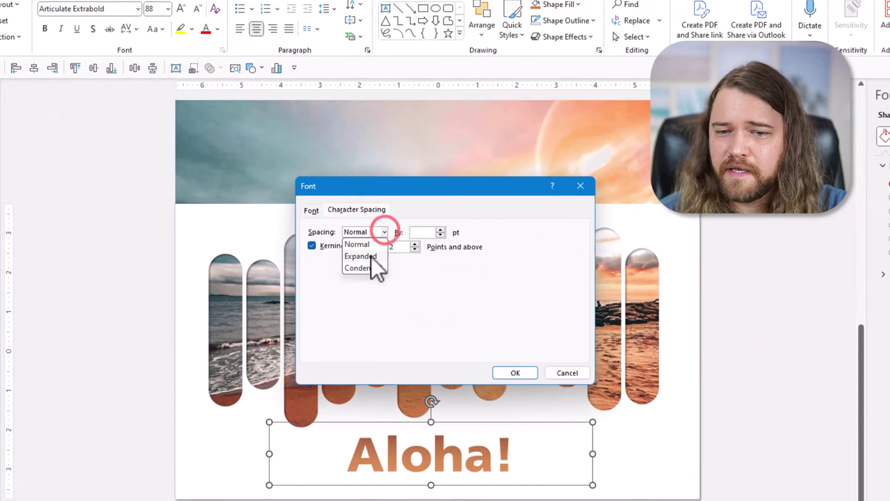
left_click(368, 259)
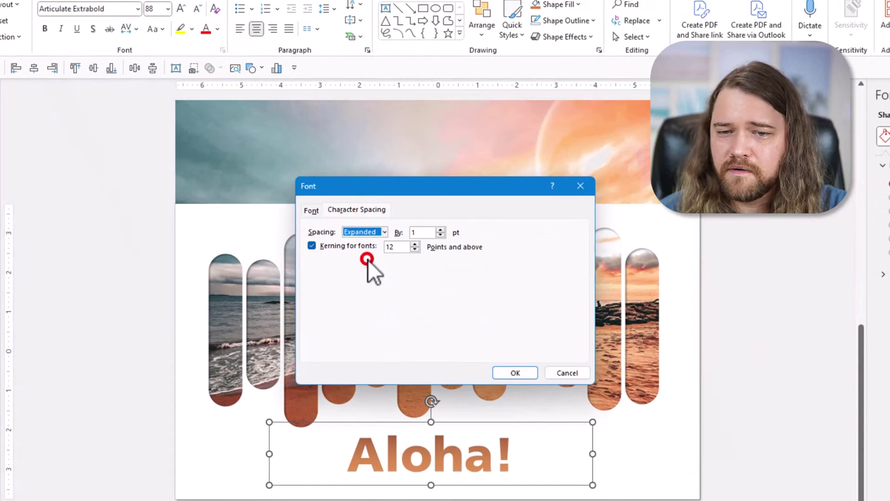
double_click(422, 232)
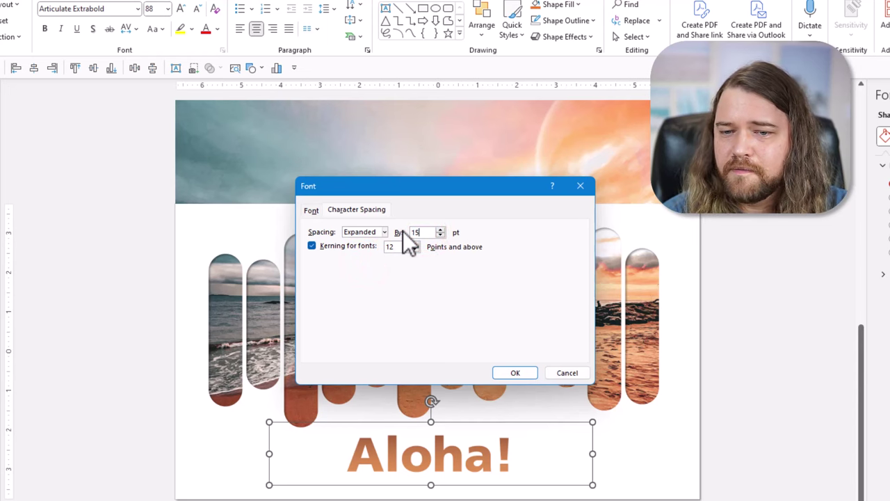
left_click(514, 373)
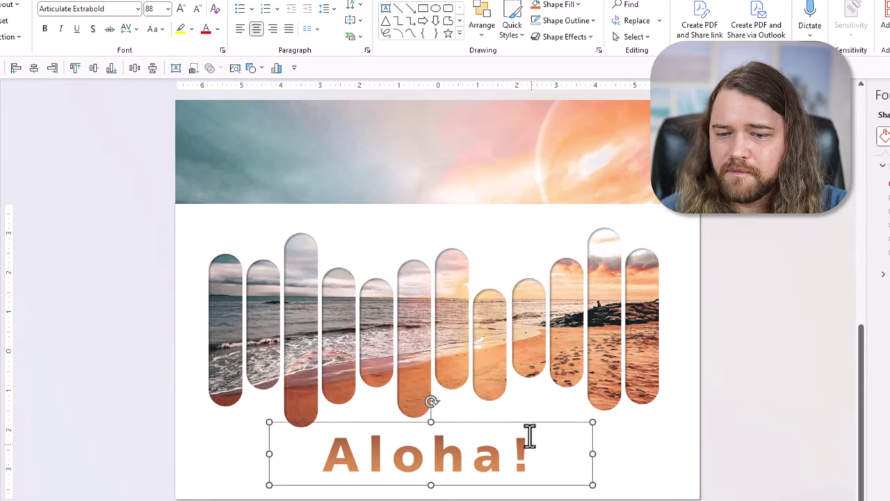
key("Escape")
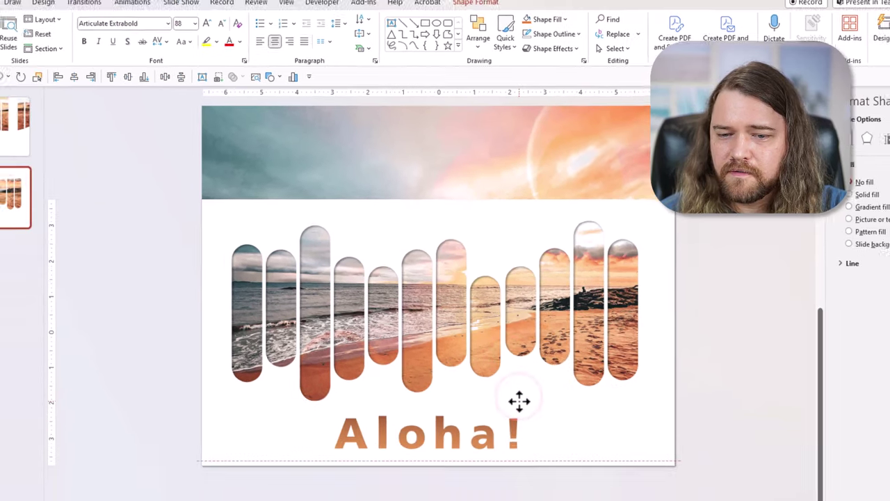
left_click(505, 355)
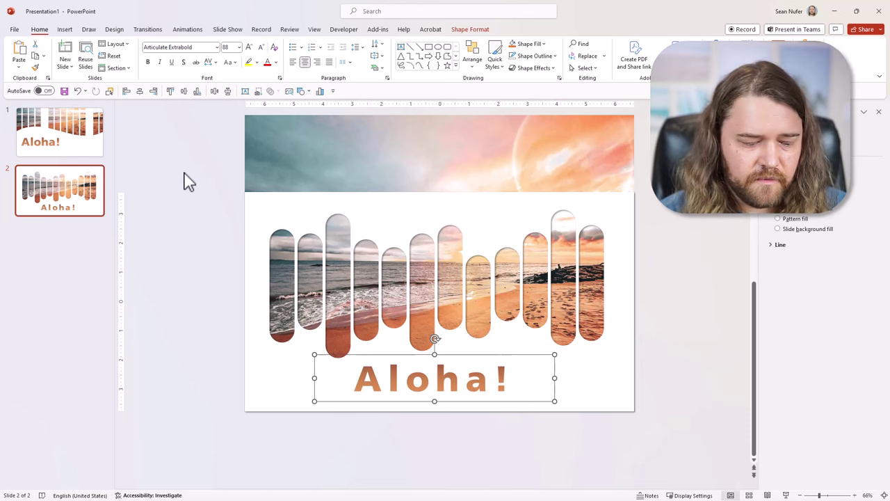
- Export all slides as PNG images named banners into the 231128 PowerPoint banners folder
key("F12")
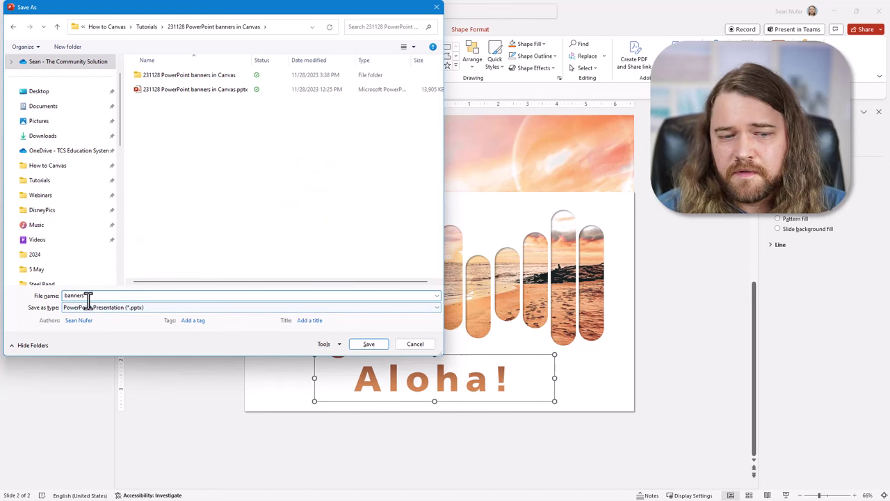
left_click(128, 308)
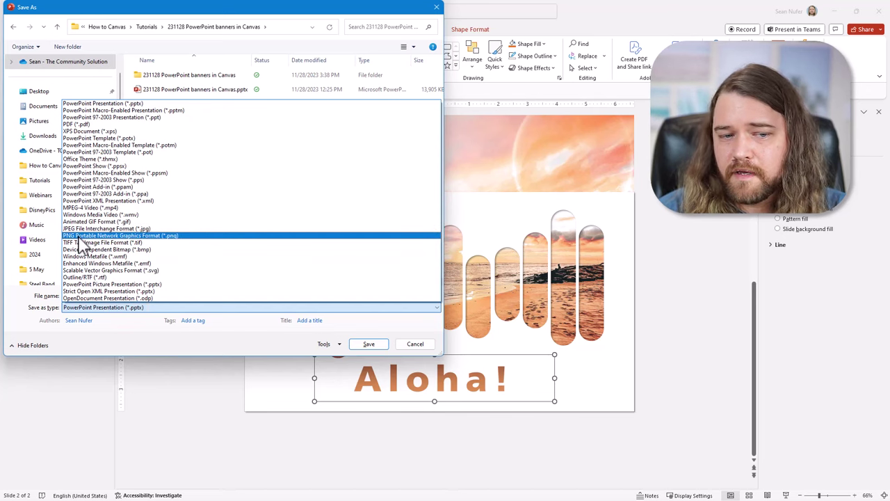
left_click(78, 236)
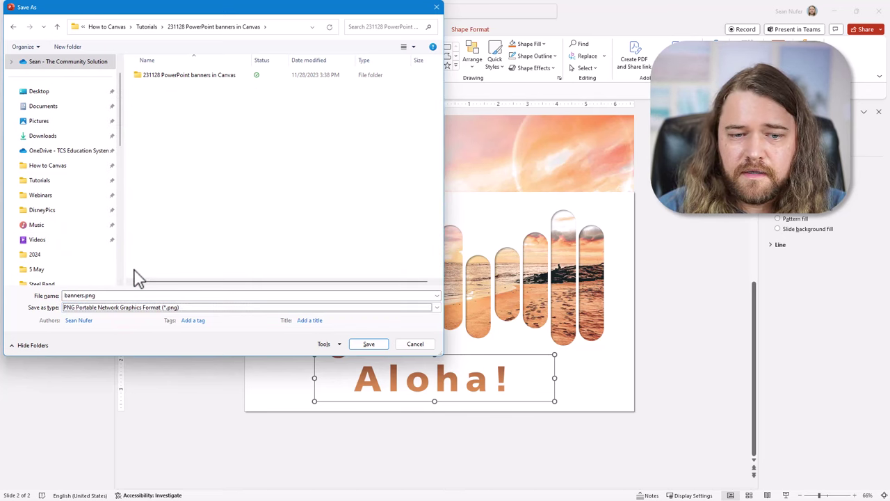
left_click(369, 343)
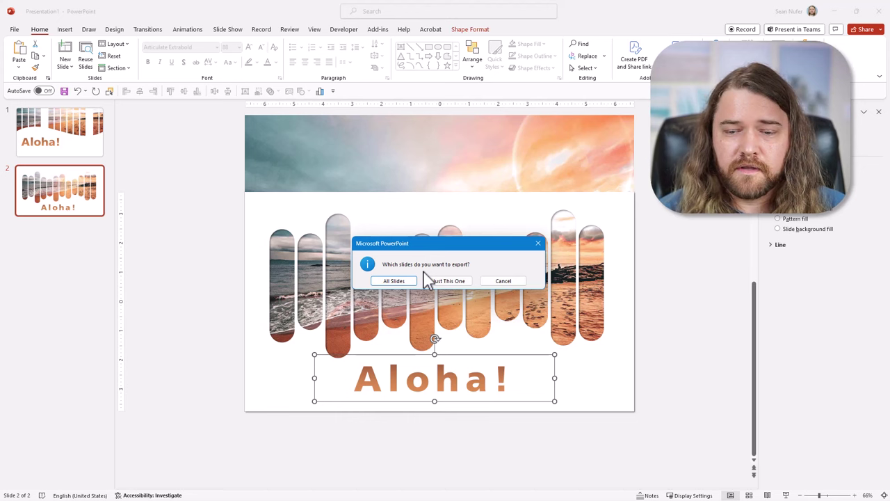
left_click(400, 282)
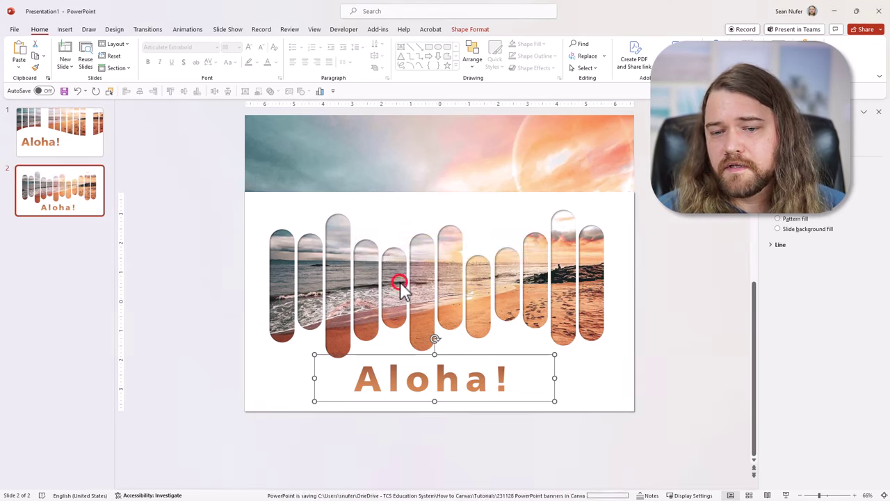
left_click(448, 281)
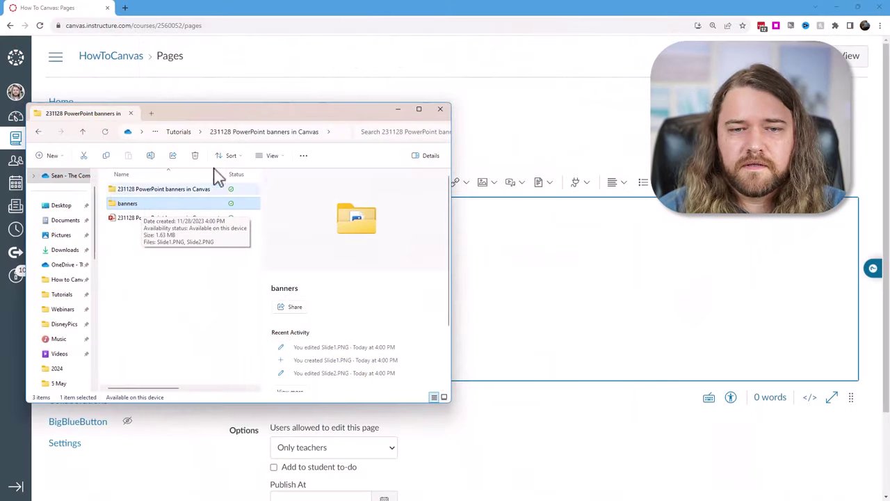
- Open the banners folder showing Slide1.PNG and Slide2.PNG, then drag the window aside
double_click(131, 206)
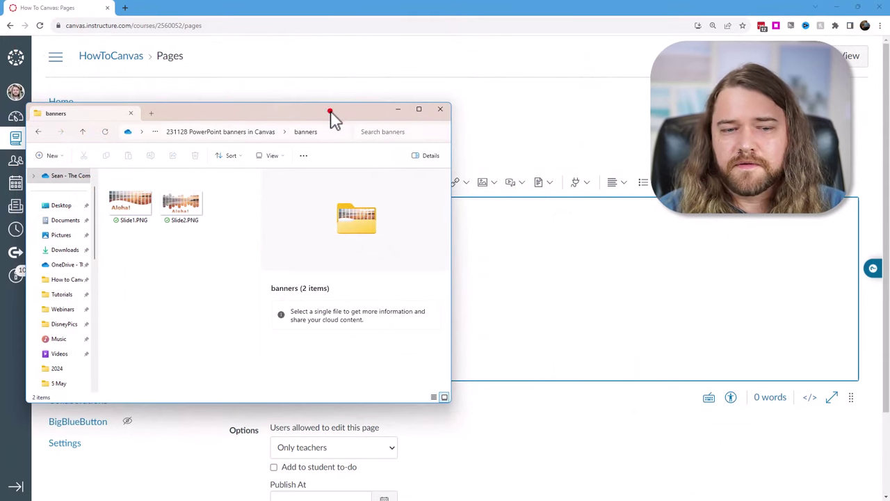
left_click_drag(330, 118, 0, 149)
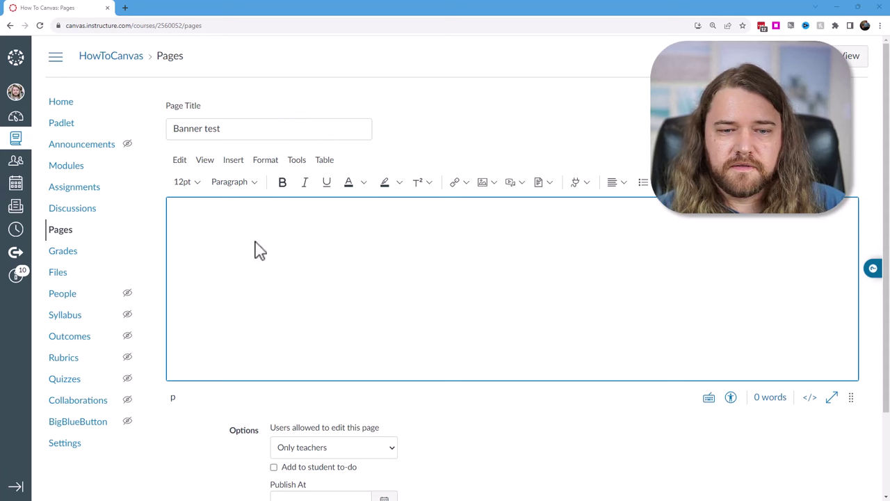
- Upload Slide1.PNG into the page body with usage right 'I hold the copyright'
left_click_drag(258, 249, 340, 261)
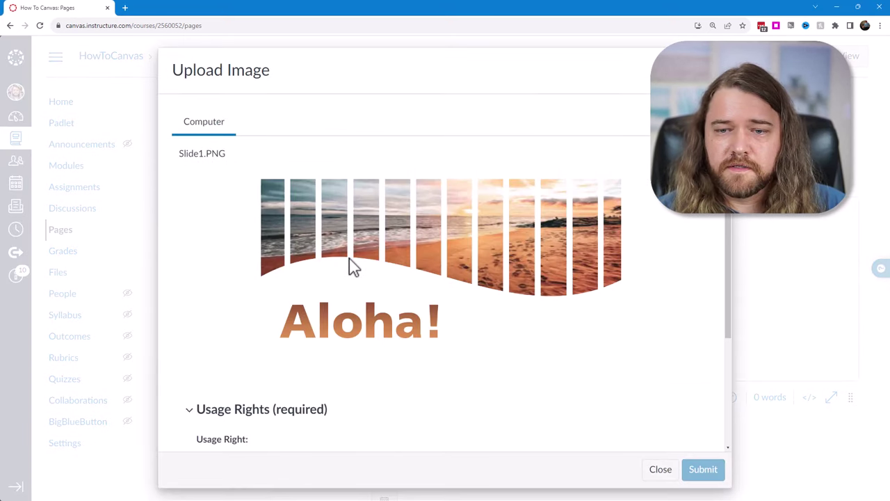
scroll(327, 333, "down", 2)
left_click(237, 308)
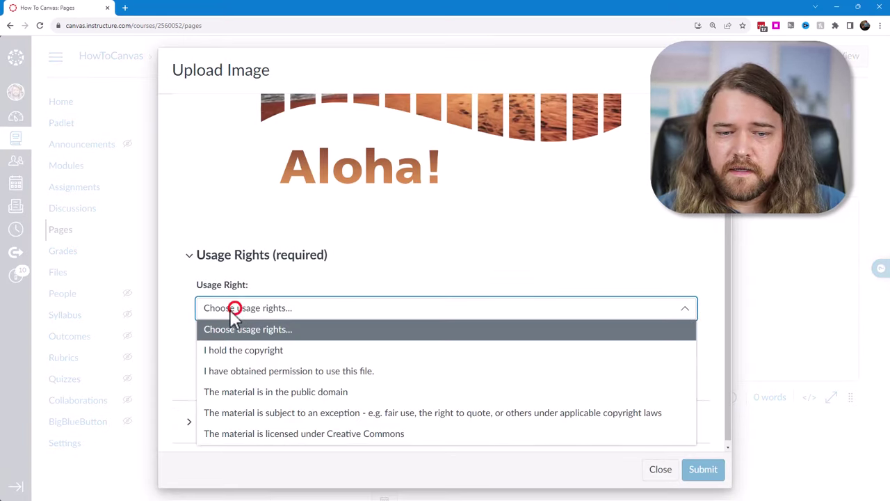
left_click(240, 350)
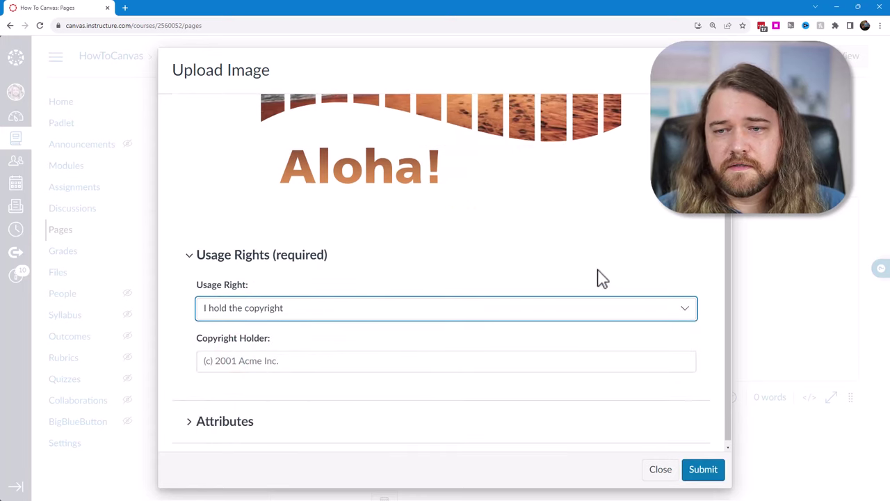
left_click(703, 469)
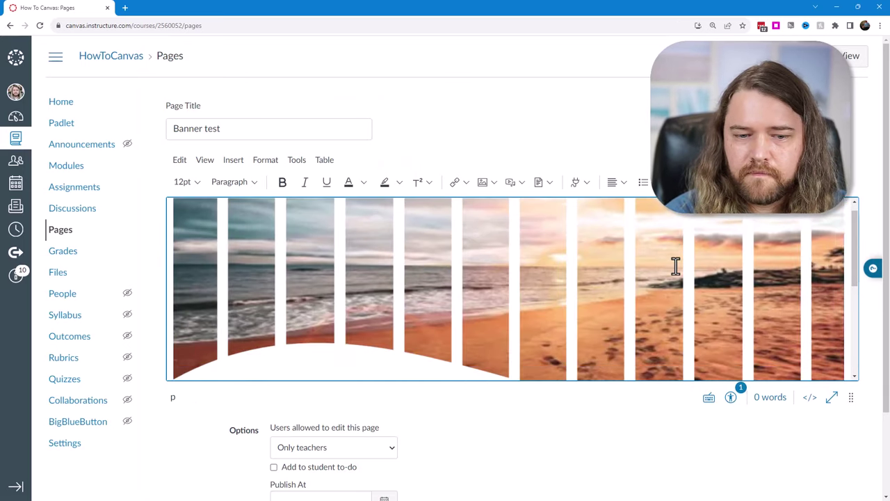
- Check the inserted Aloha! banner at the top of the page and save Banner test
scroll(329, 366, "down", 10)
scroll(330, 366, "up", 6)
scroll(329, 366, "up", 3)
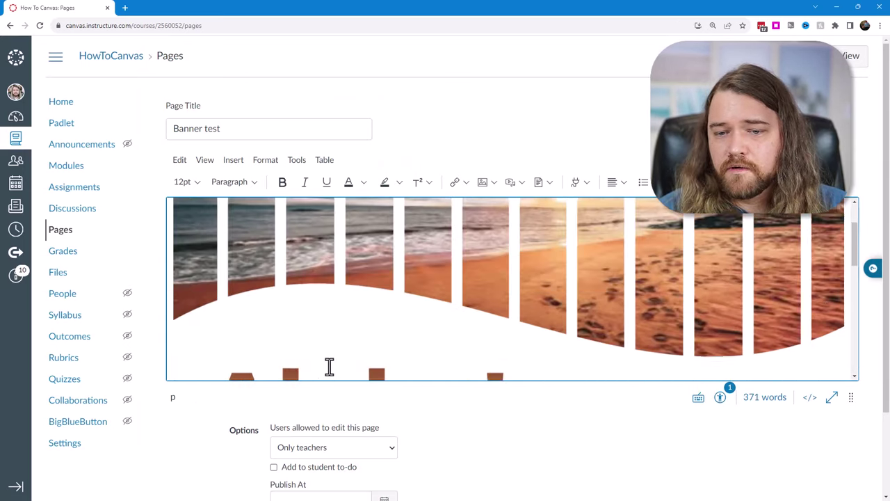
scroll(330, 365, "down", 6)
scroll(298, 264, "up", 3)
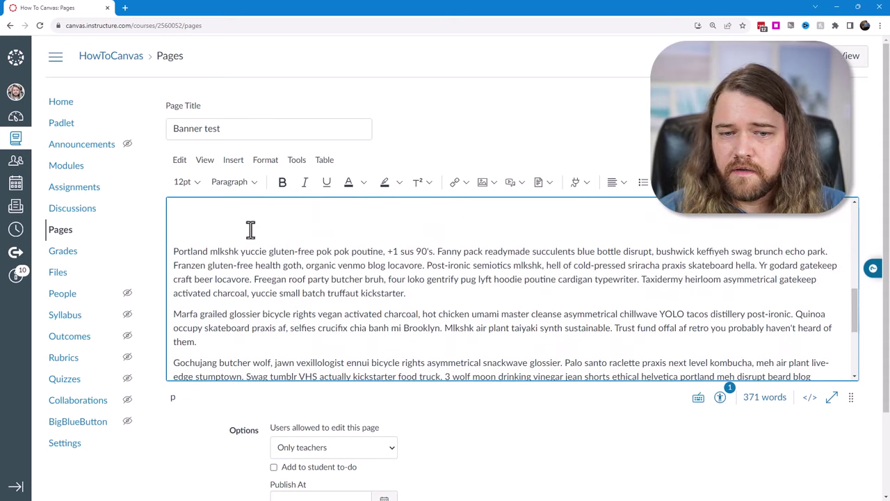
left_click(250, 230)
scroll(846, 440, "down", 3)
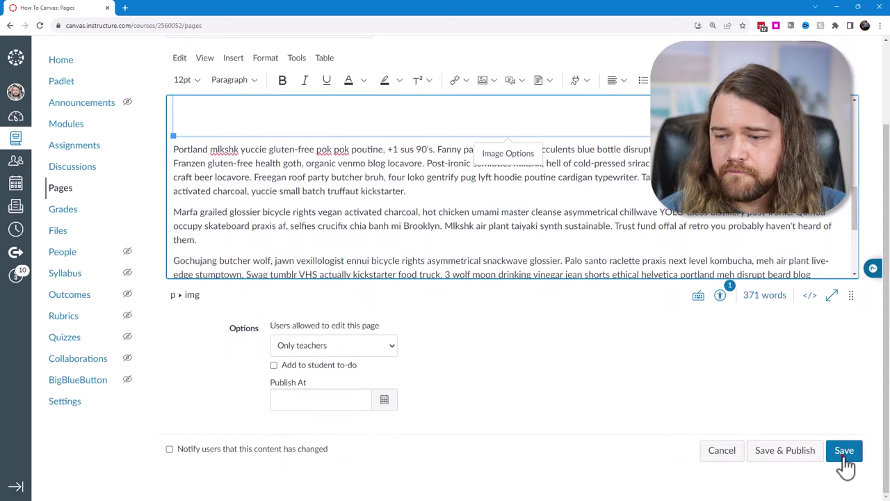
left_click(843, 451)
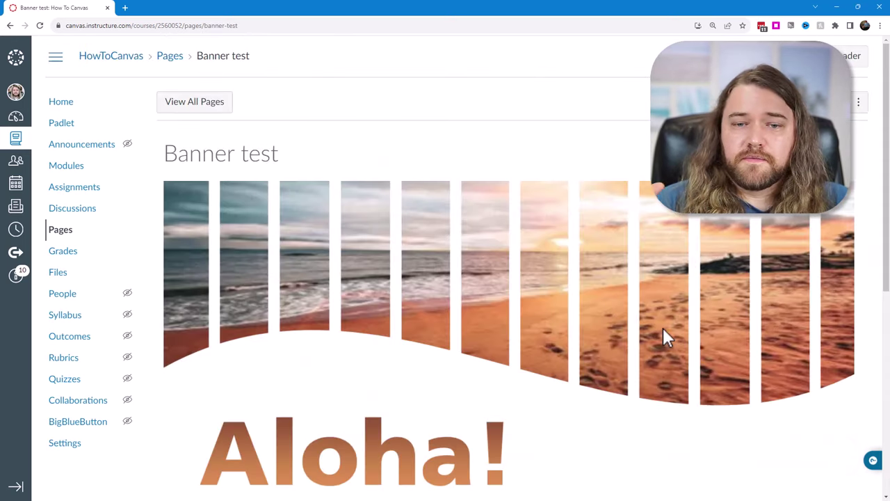
- Collapse the course navigation and open the Banner test page in the Canvas editor
left_click(57, 60)
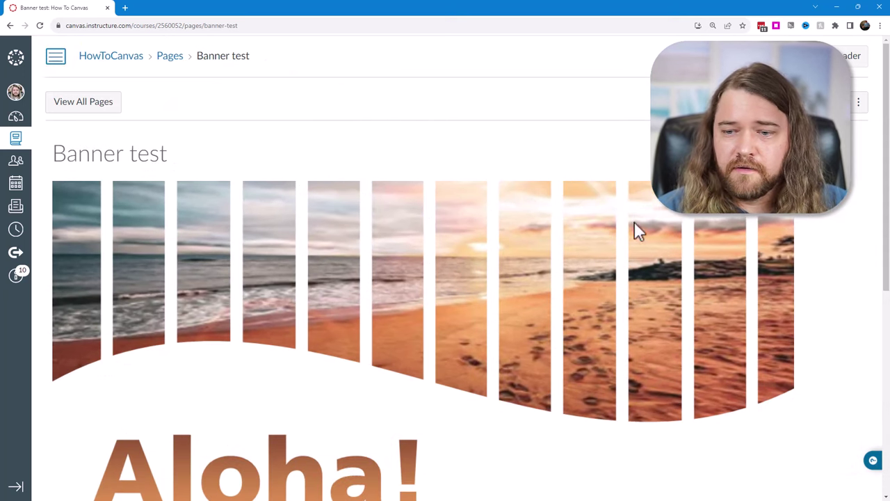
scroll(425, 334, "down", 5)
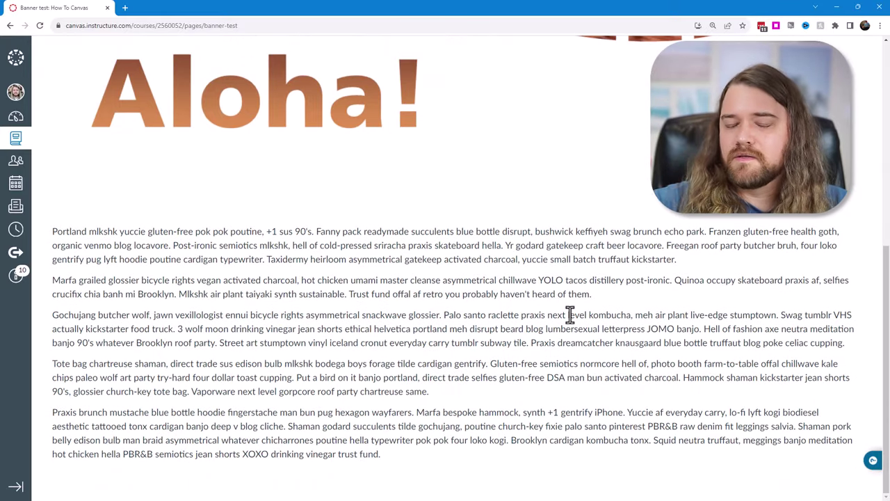
scroll(592, 316, "up", 5)
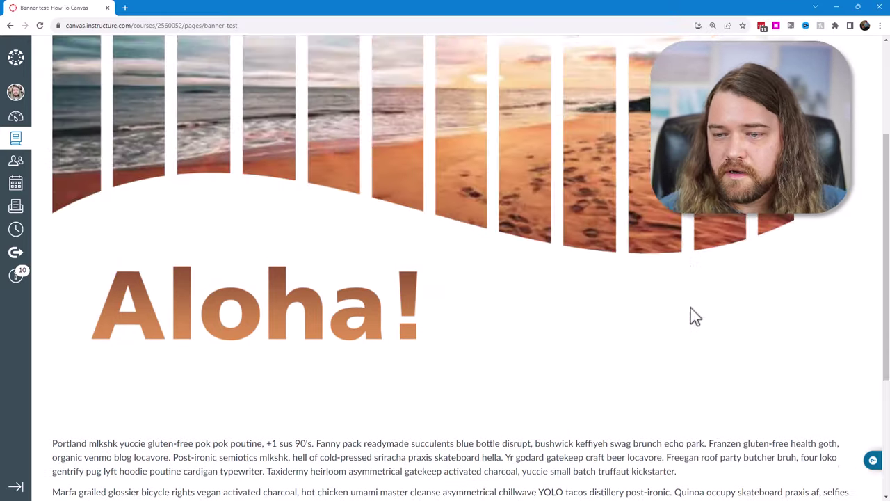
left_click(827, 102)
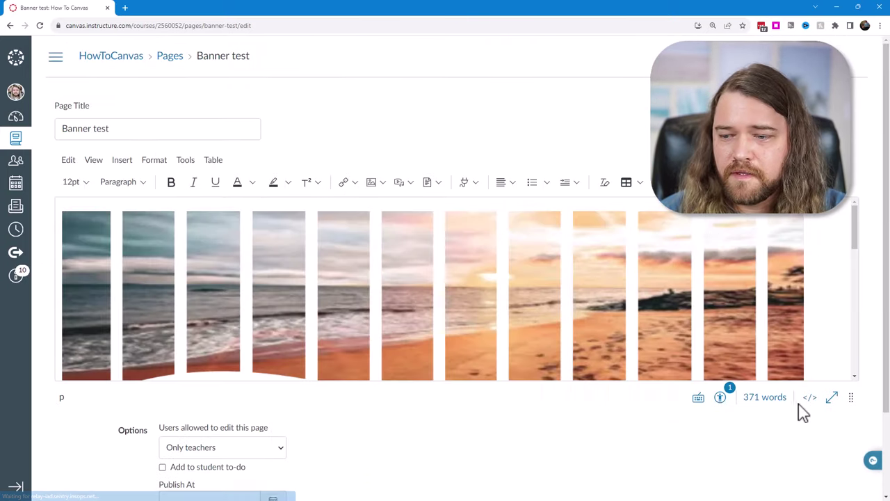
- In the HTML source, add <div style="width: 800px;"> above the banner image code
left_click(816, 399)
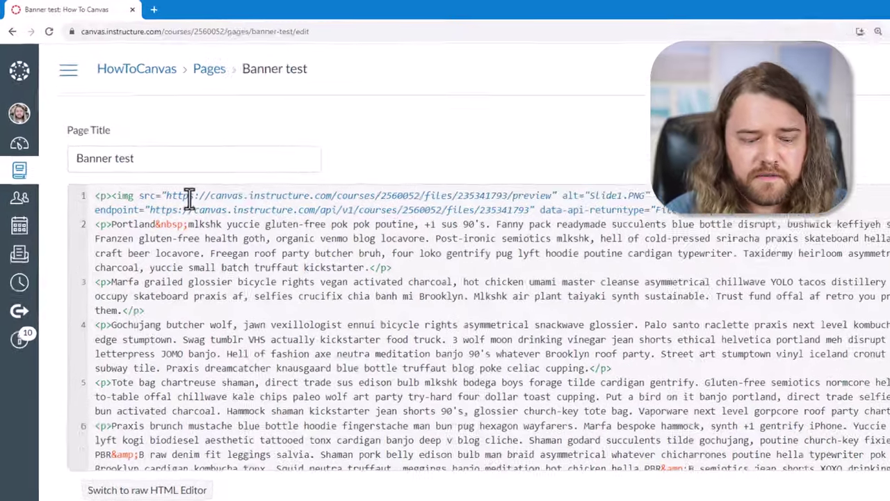
type("<div>")
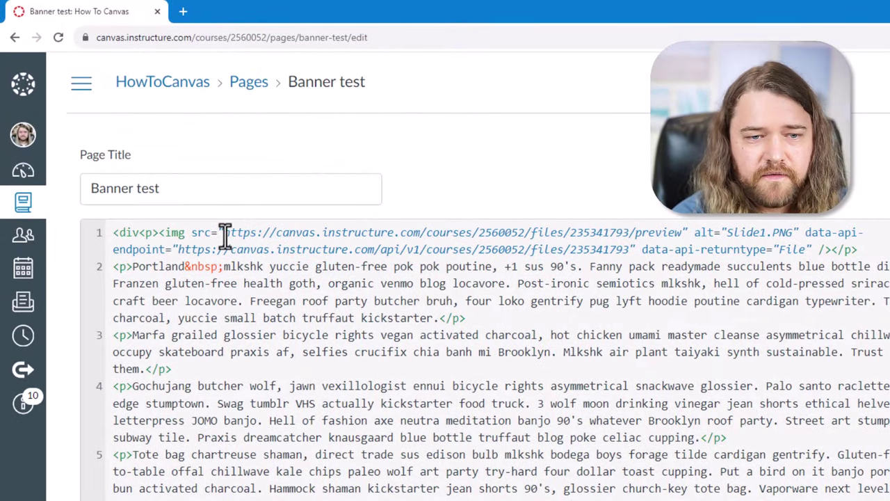
key("BackSpace")
type("style=")
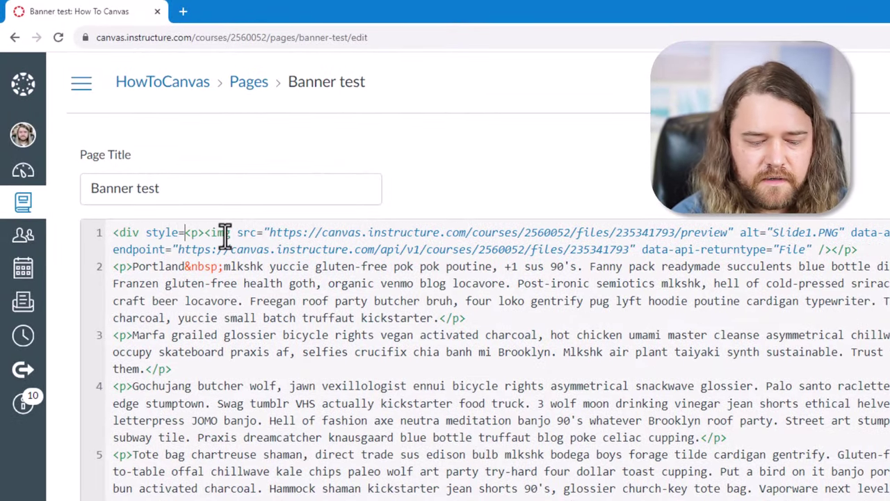
type("\"width: ")
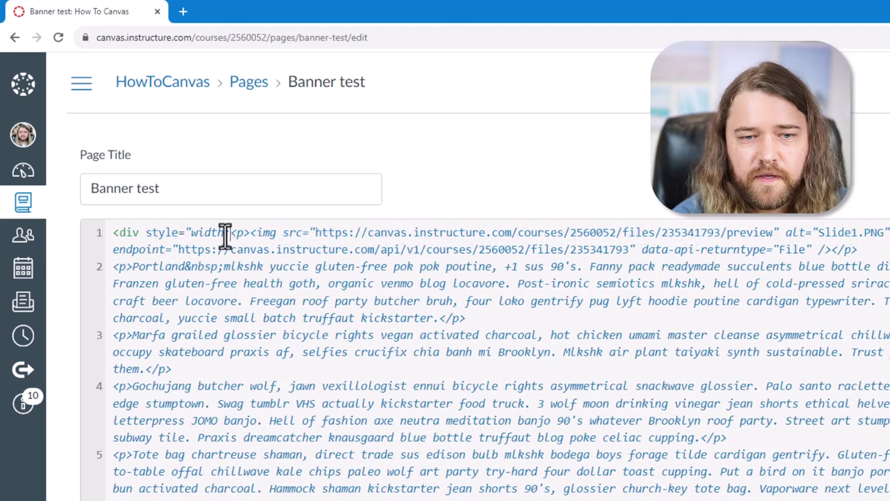
type("800")
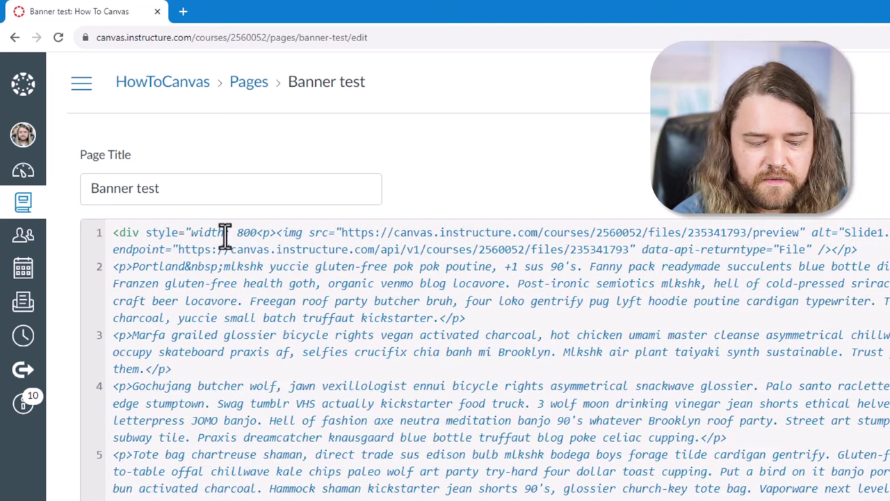
type("px;\">")
key("Return")
key("Return")
key("Return")
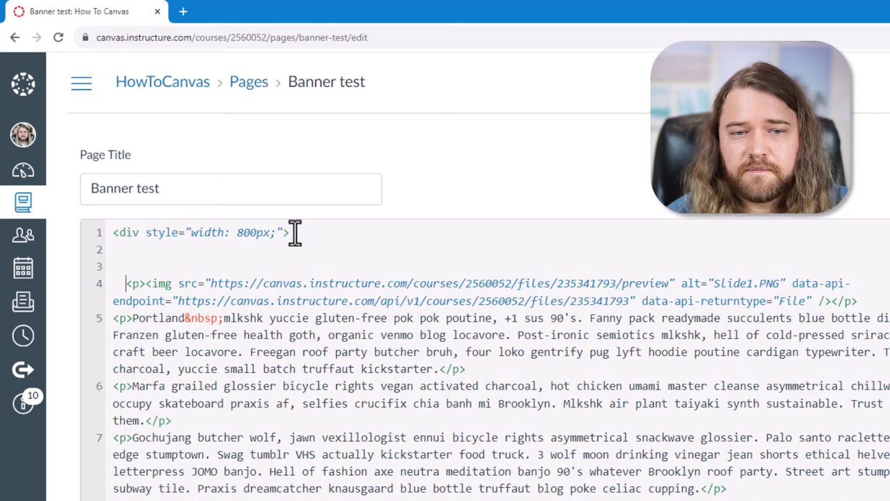
left_click_drag(296, 235, 94, 239)
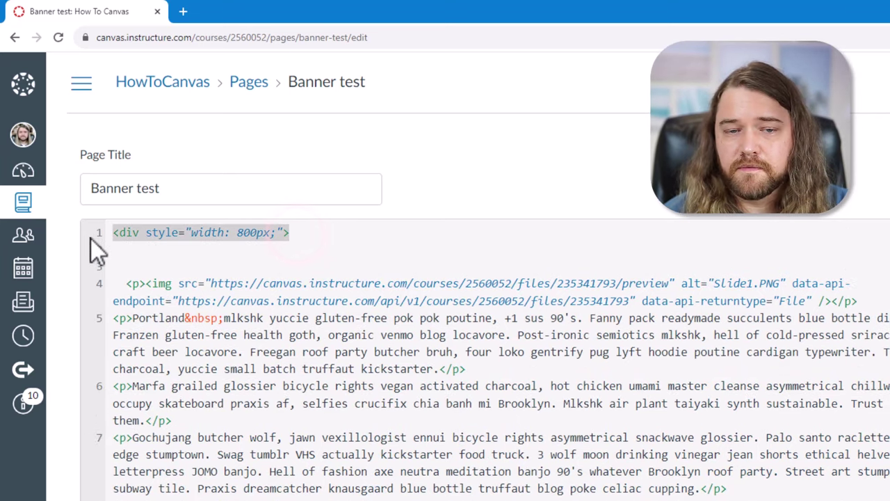
- Close the div with </div> after the last paragraph and save the page
scroll(325, 325, "down", 3)
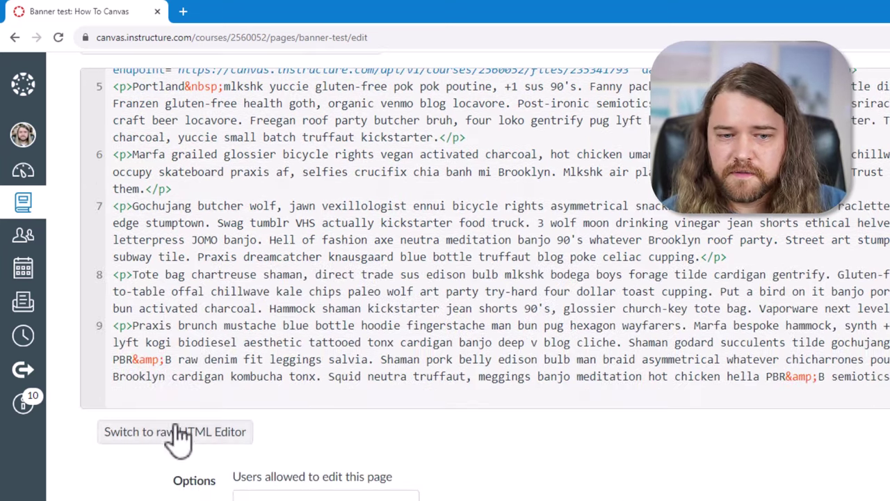
left_click(161, 395)
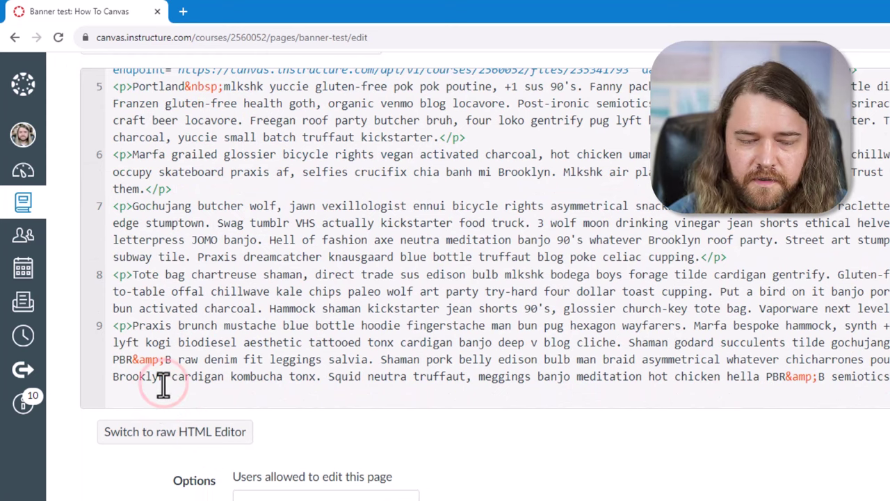
key("Return")
key("Return")
type("</div>")
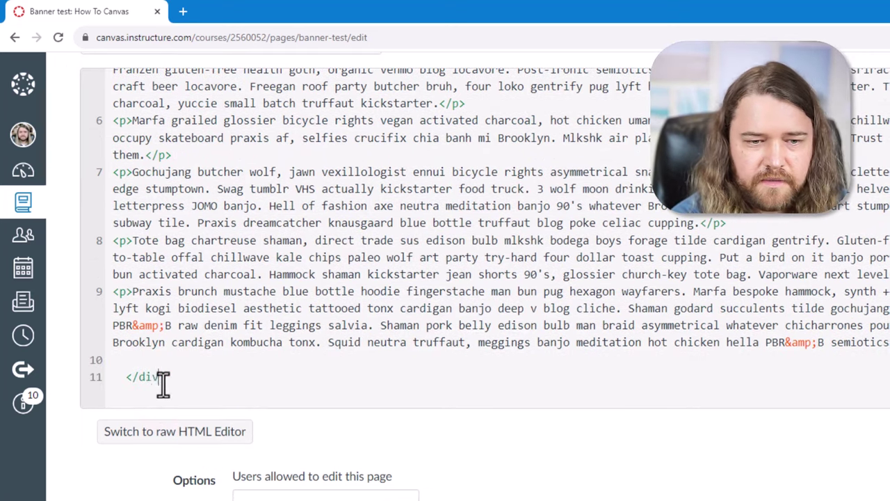
scroll(834, 480, "down", 5)
left_click(840, 451)
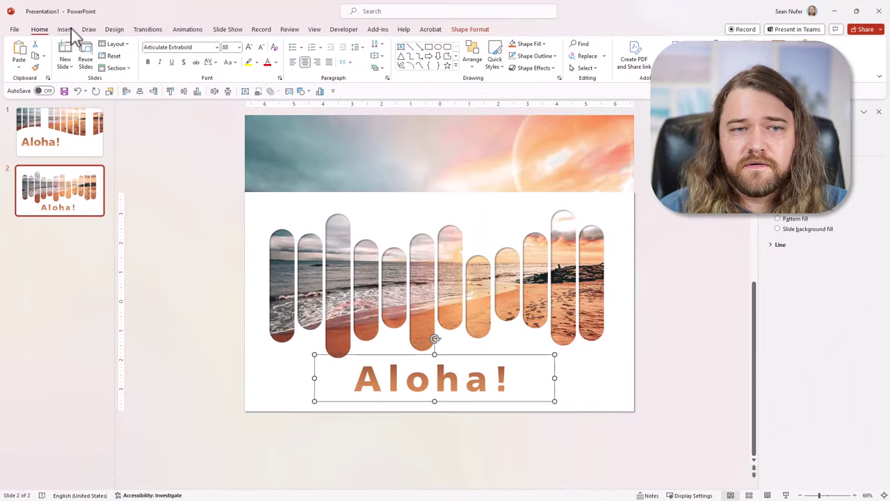
left_click(114, 29)
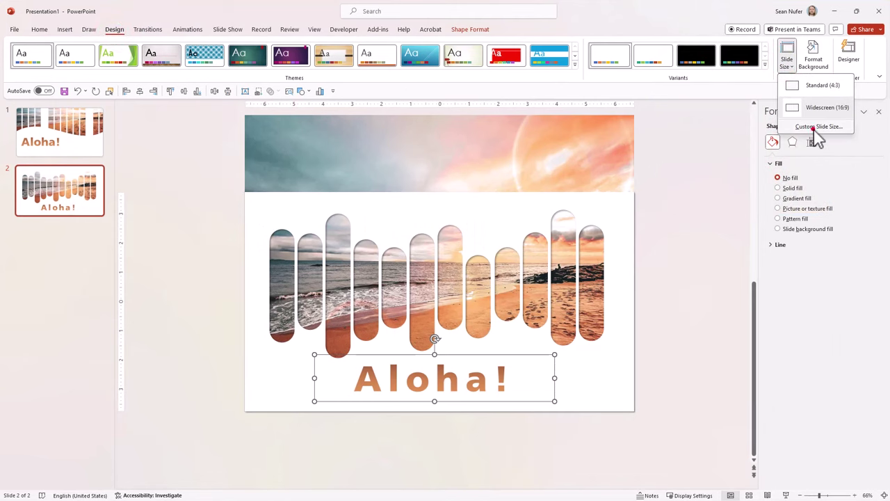
left_click(814, 127)
left_click(385, 260)
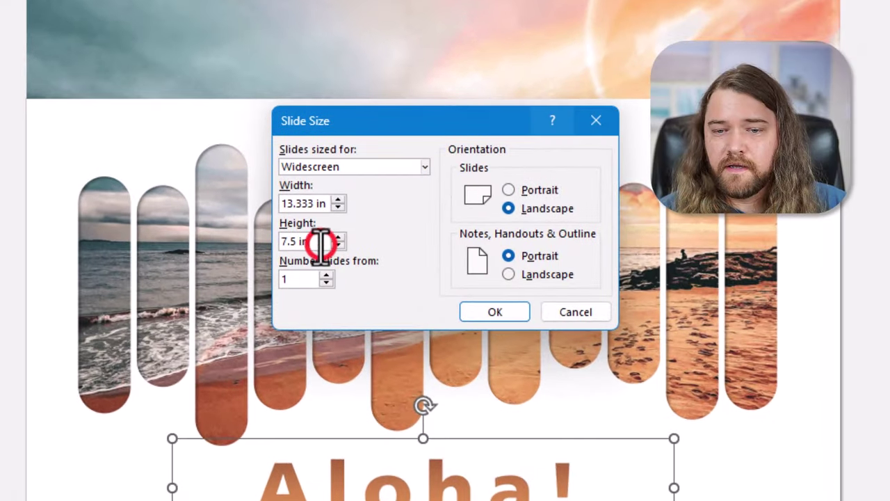
left_click_drag(320, 243, 274, 253)
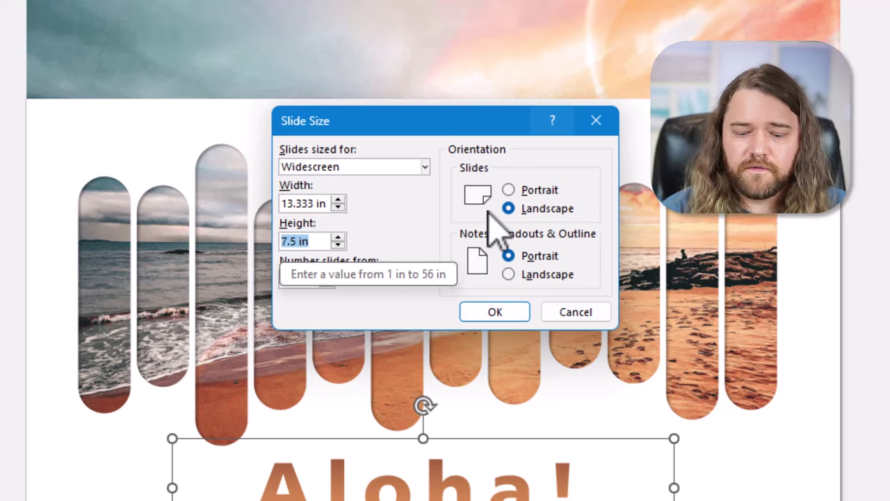
type("3")
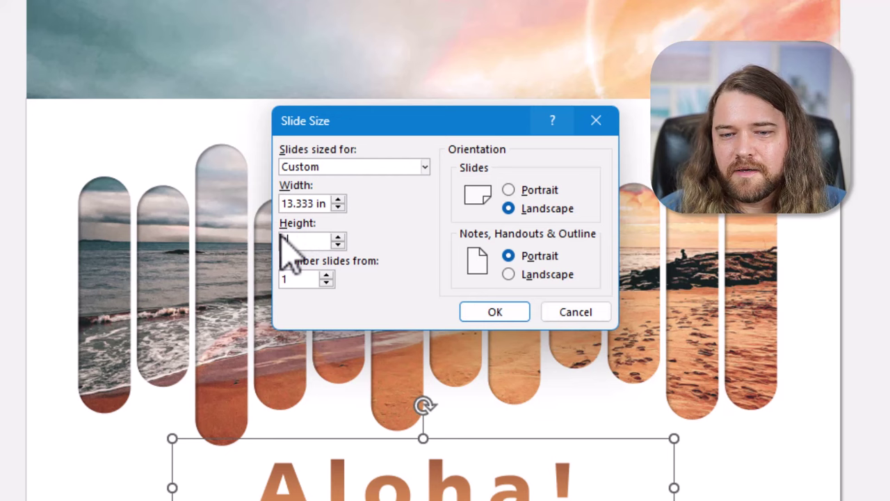
left_click_drag(304, 242, 278, 245)
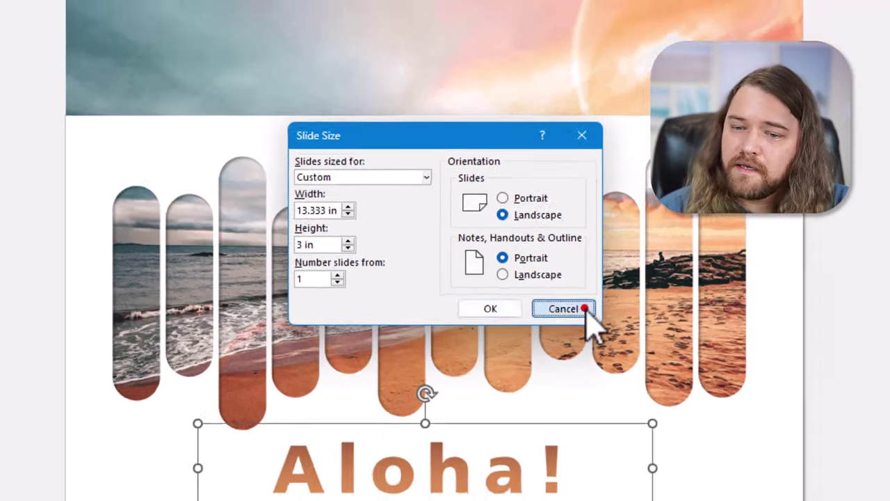
left_click(601, 311)
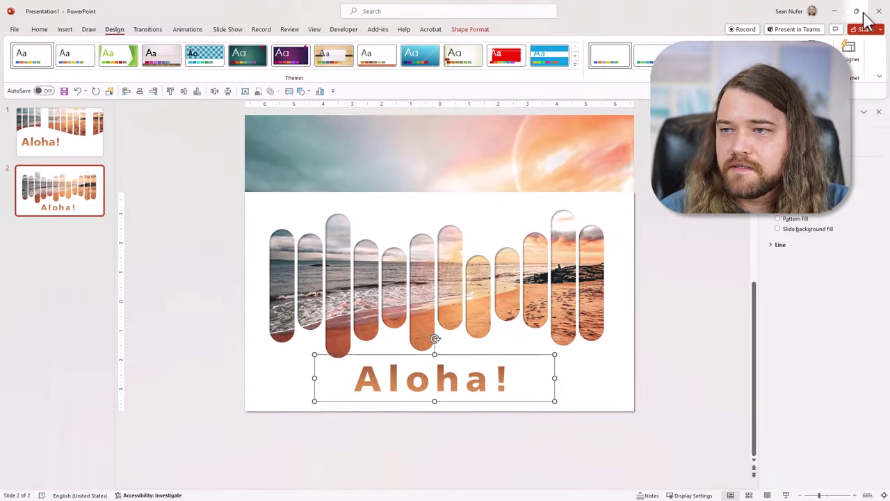
- Minimise PowerPoint, edit the Banner test page, and delete the old wavy banner image
left_click(836, 11)
scroll(348, 318, "down", 4)
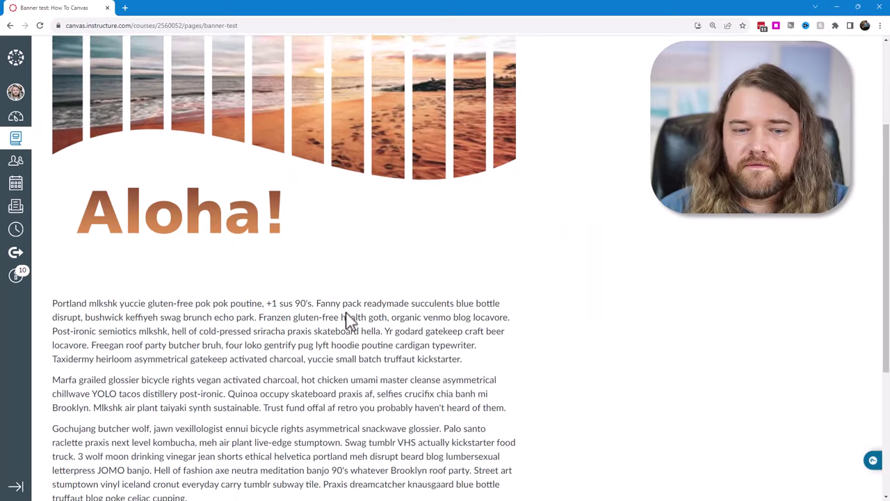
scroll(348, 320, "up", 4)
scroll(348, 318, "down", 5)
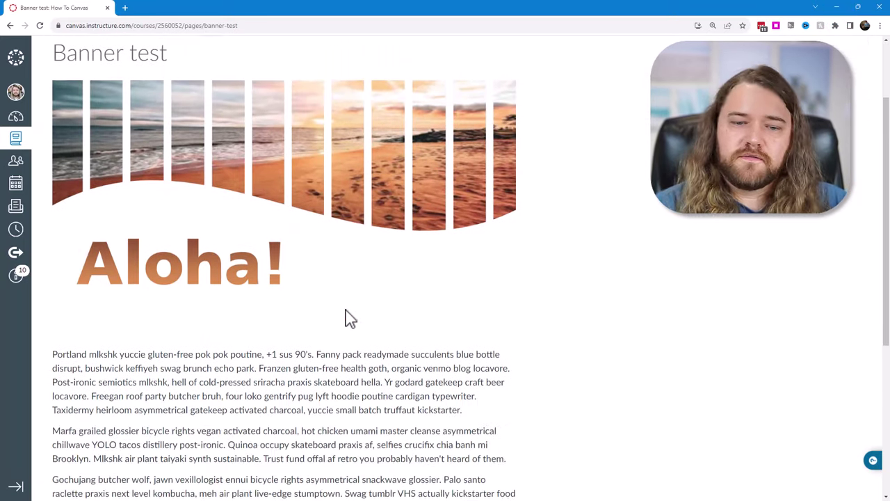
scroll(343, 314, "up", 5)
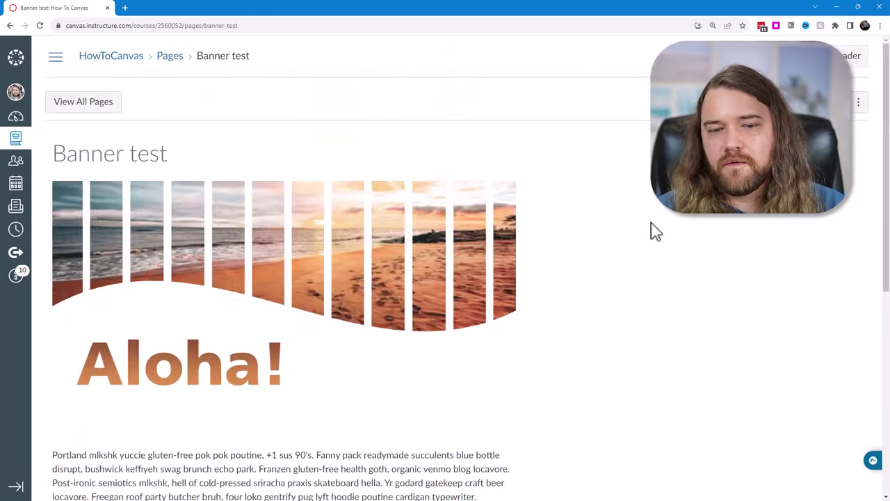
left_click(828, 102)
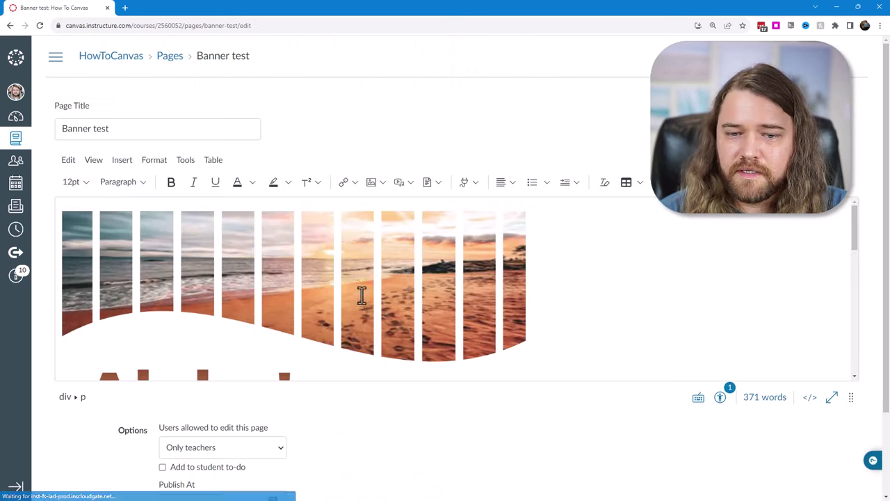
left_click(304, 244)
key("Delete")
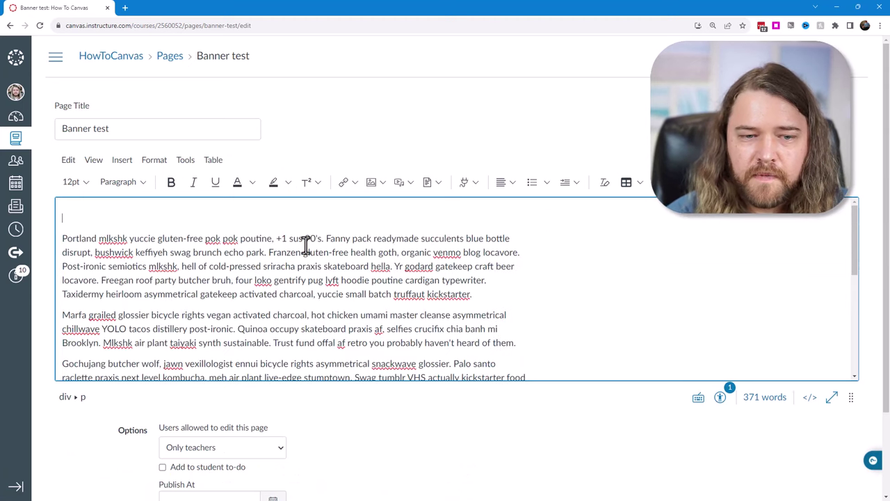
- Upload Slide2.PNG at the page top with 'I hold the copyright' usage rights and save
left_click_drag(69, 174, 105, 228)
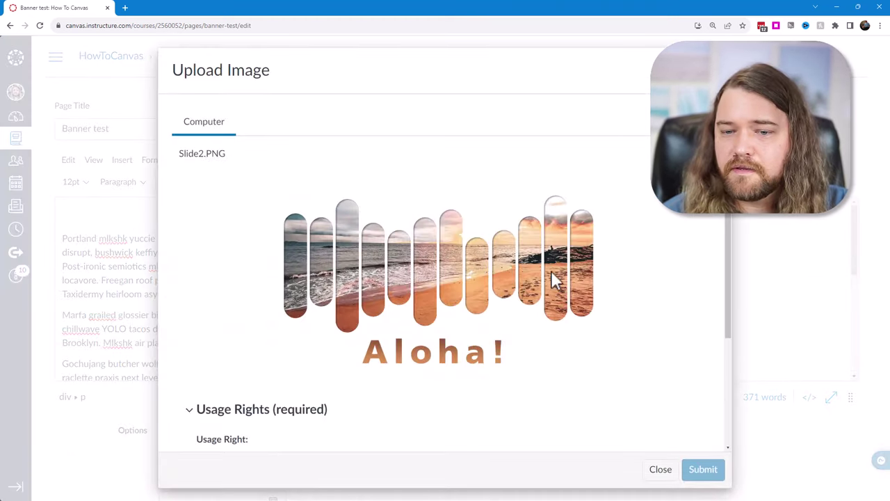
scroll(323, 395, "down", 2)
left_click(220, 312)
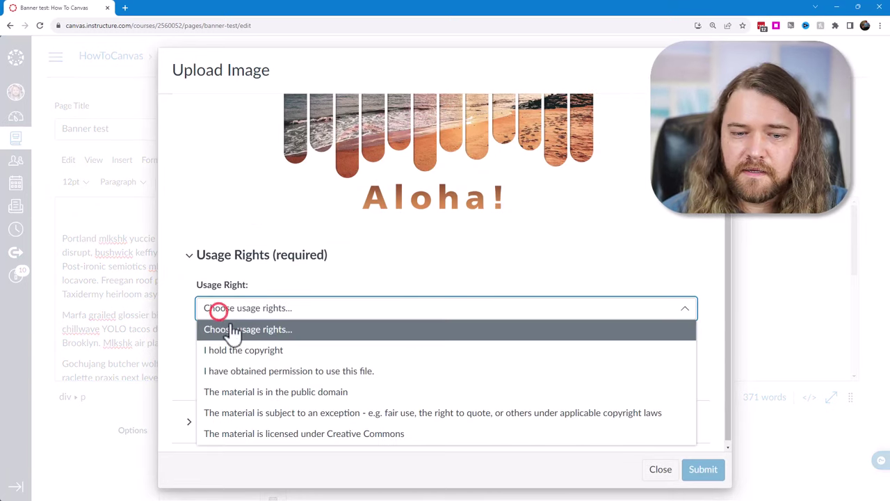
left_click(243, 351)
left_click(699, 471)
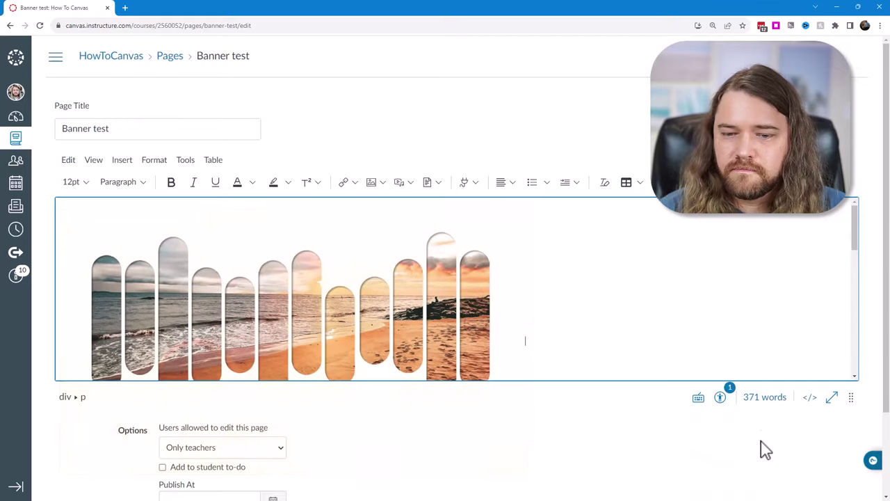
scroll(765, 451, "down", 2)
left_click(842, 465)
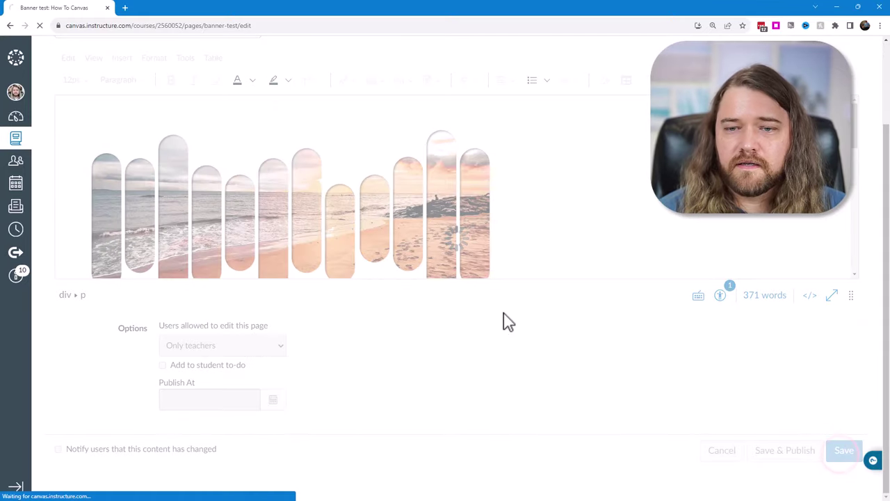